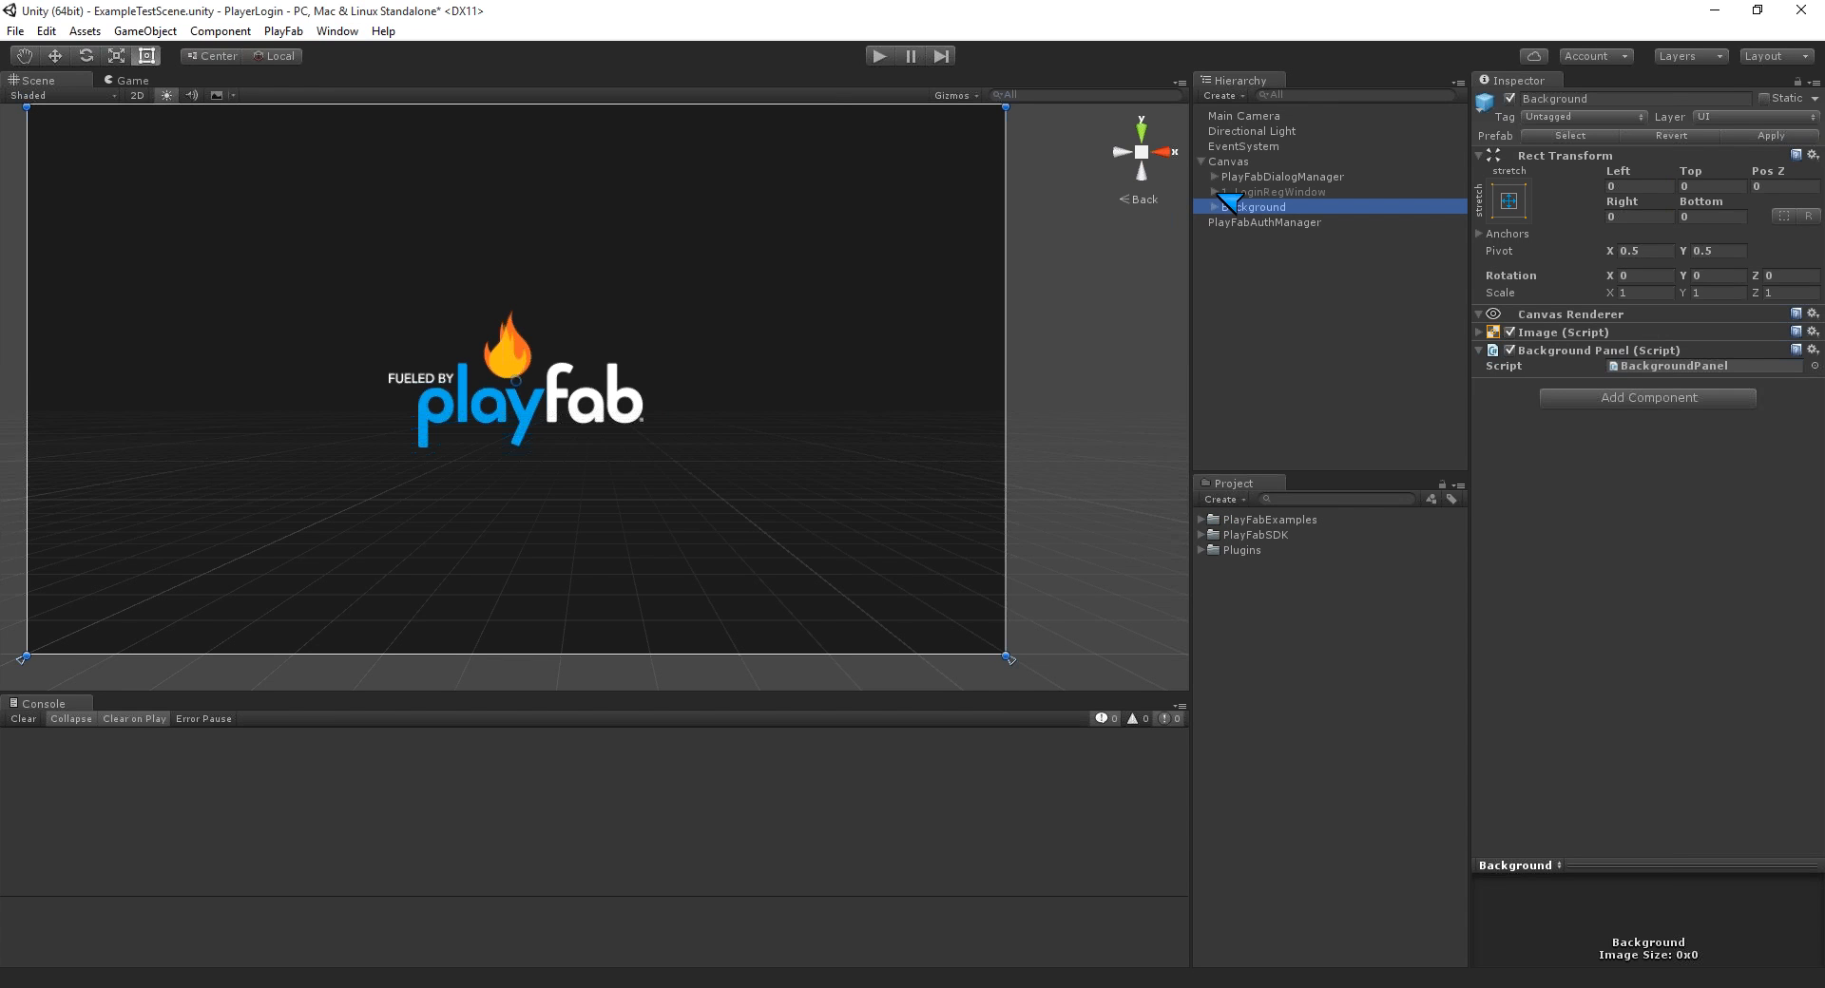
- Deactivate the Background object under Canvas and activate 1_LoginRegWindow to view the login and registration form
click(1511, 99)
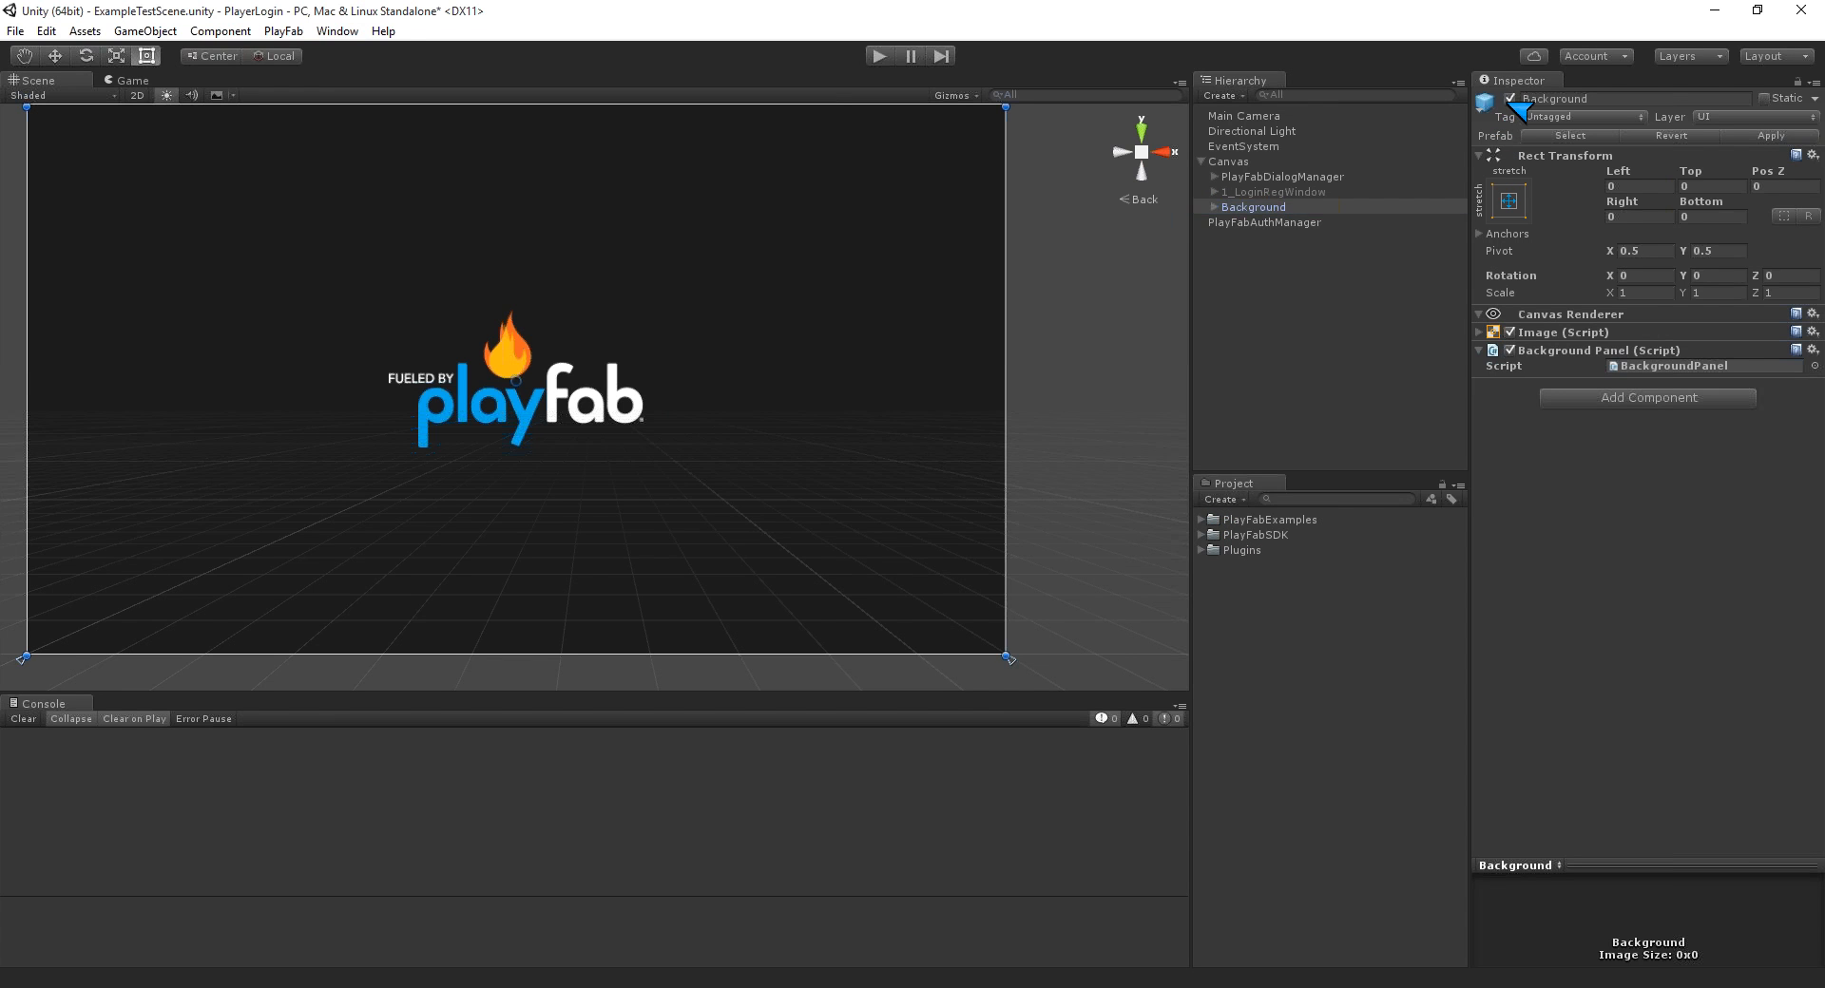
click(1293, 192)
click(1510, 99)
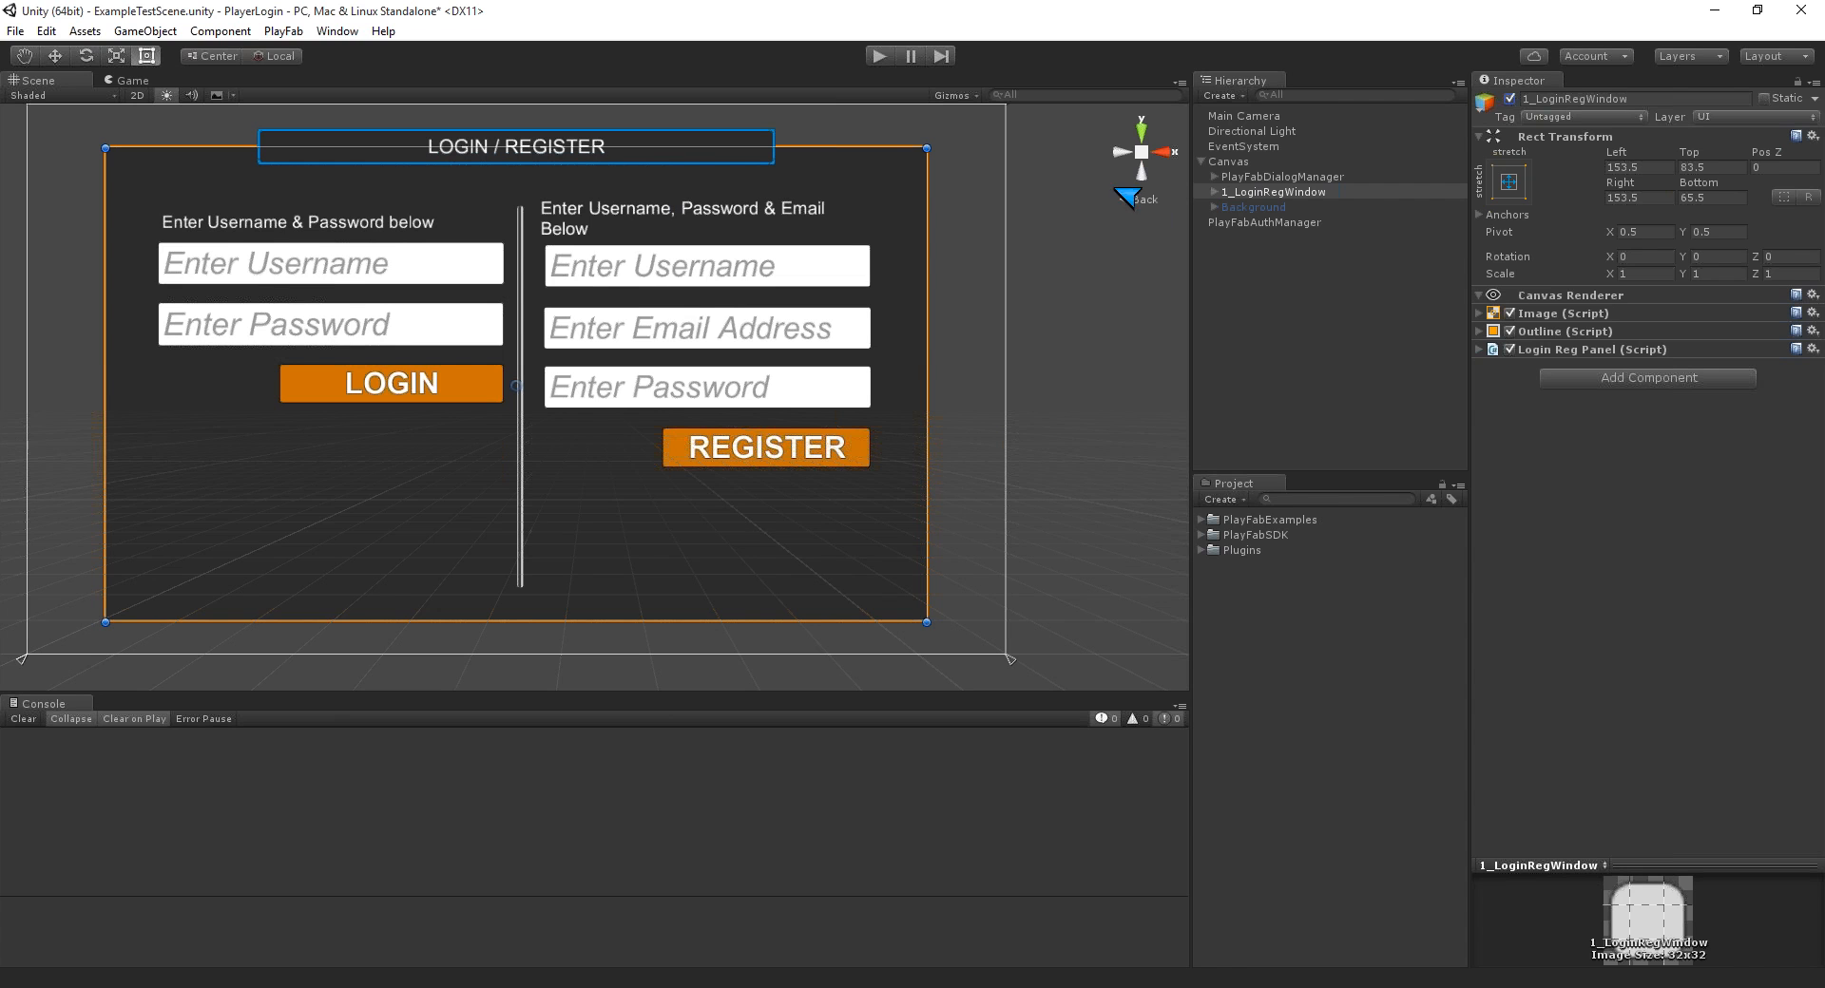
- Deactivate 1_LoginRegWindow again and inspect the PlayFabAuthManager object's script settings
click(1510, 99)
click(1272, 208)
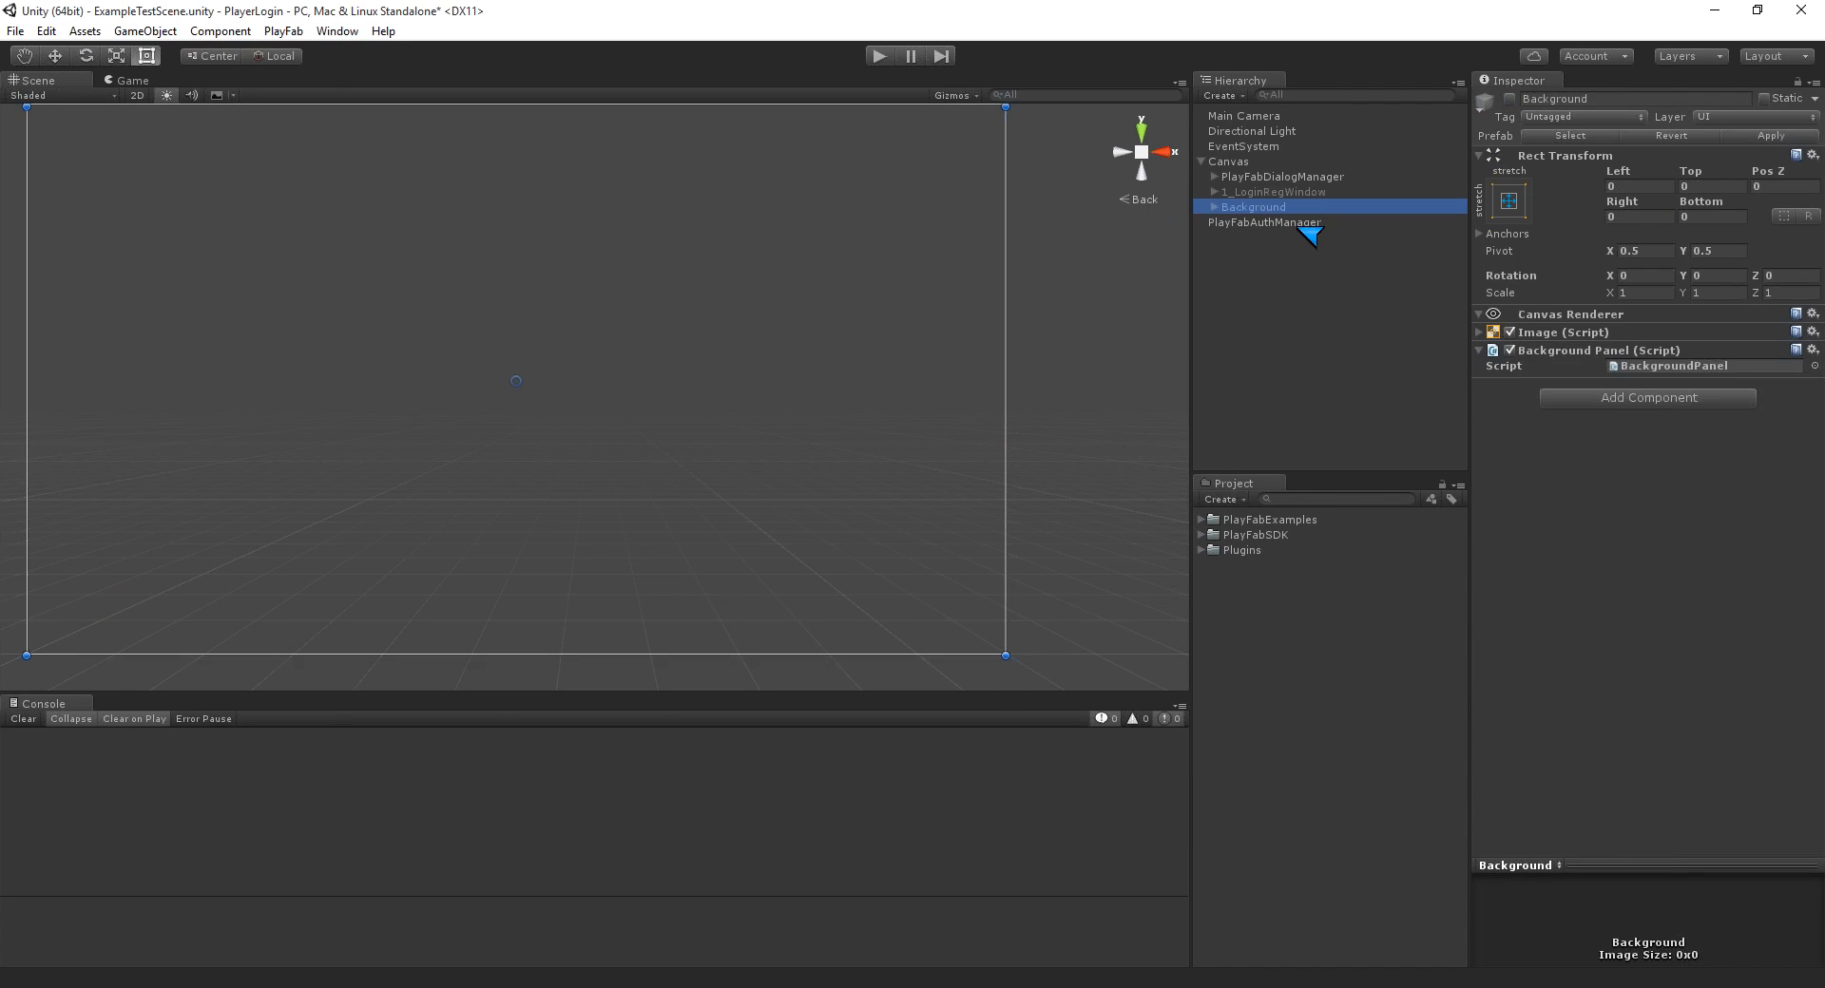
click(1295, 222)
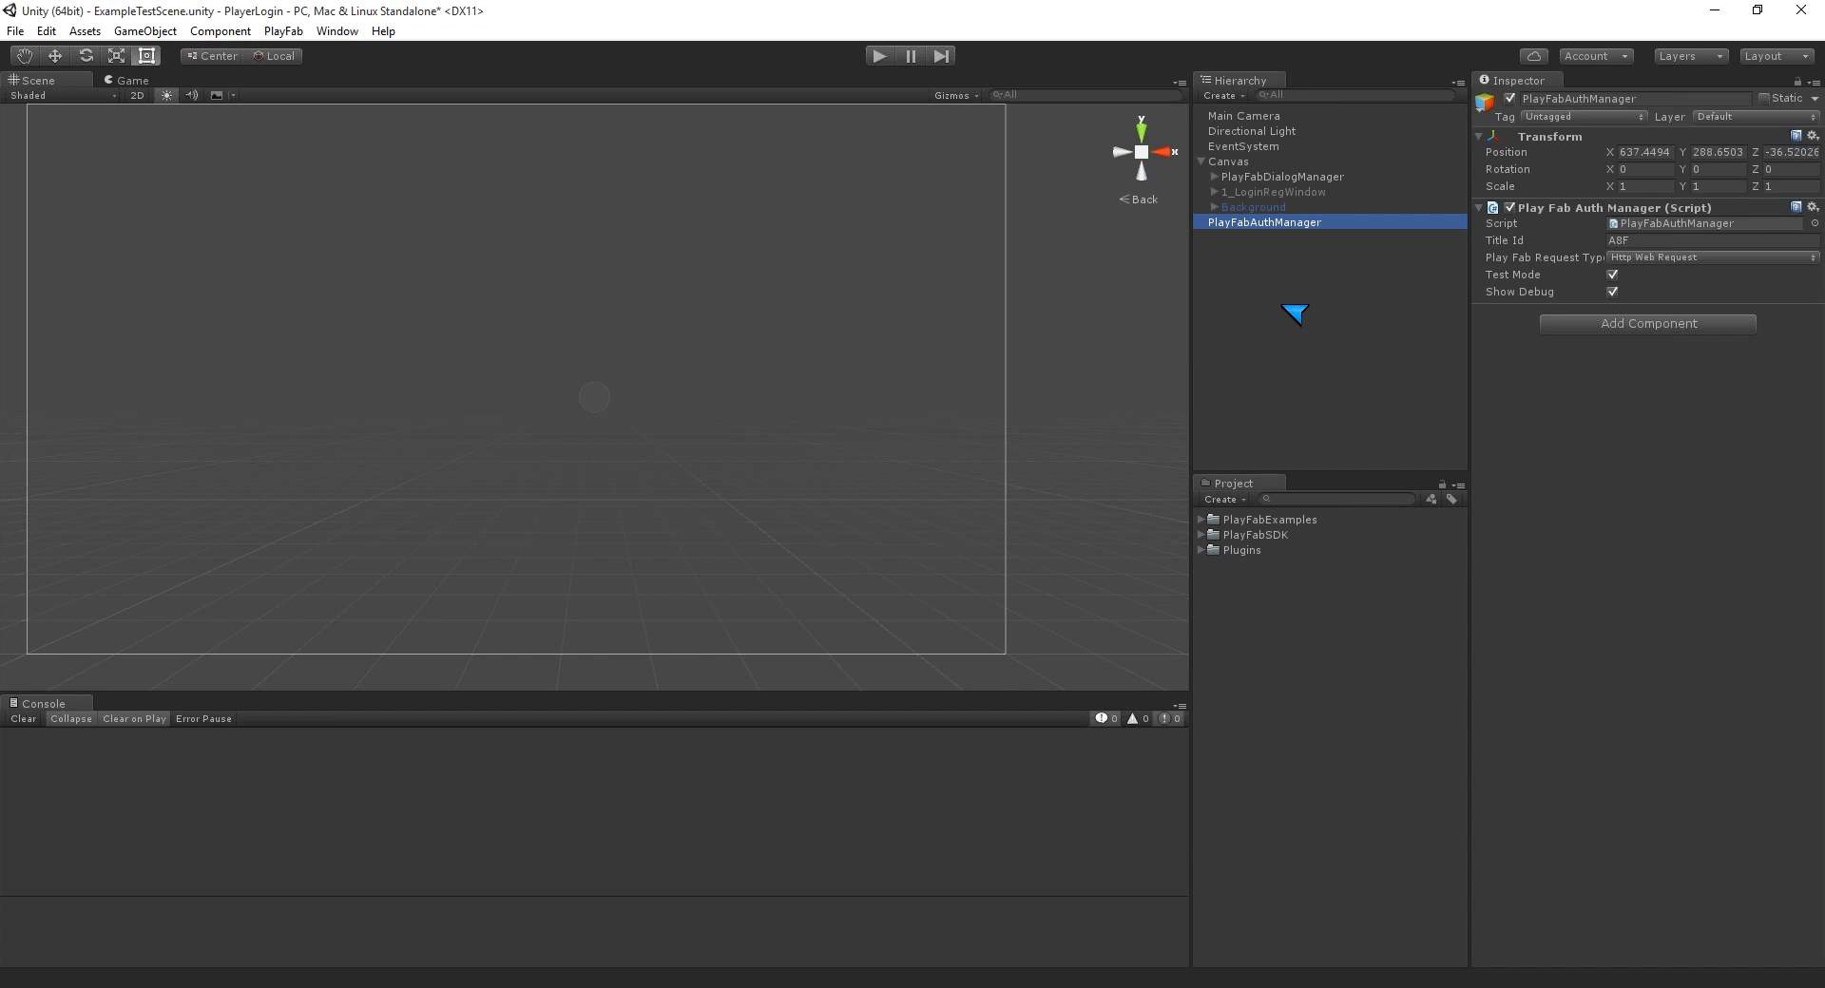
- View the BackgroundPanel and LoginRegPanel scripts in PlayFabExamples' PlayerLoginExample folder, and collapse the folders
click(1202, 520)
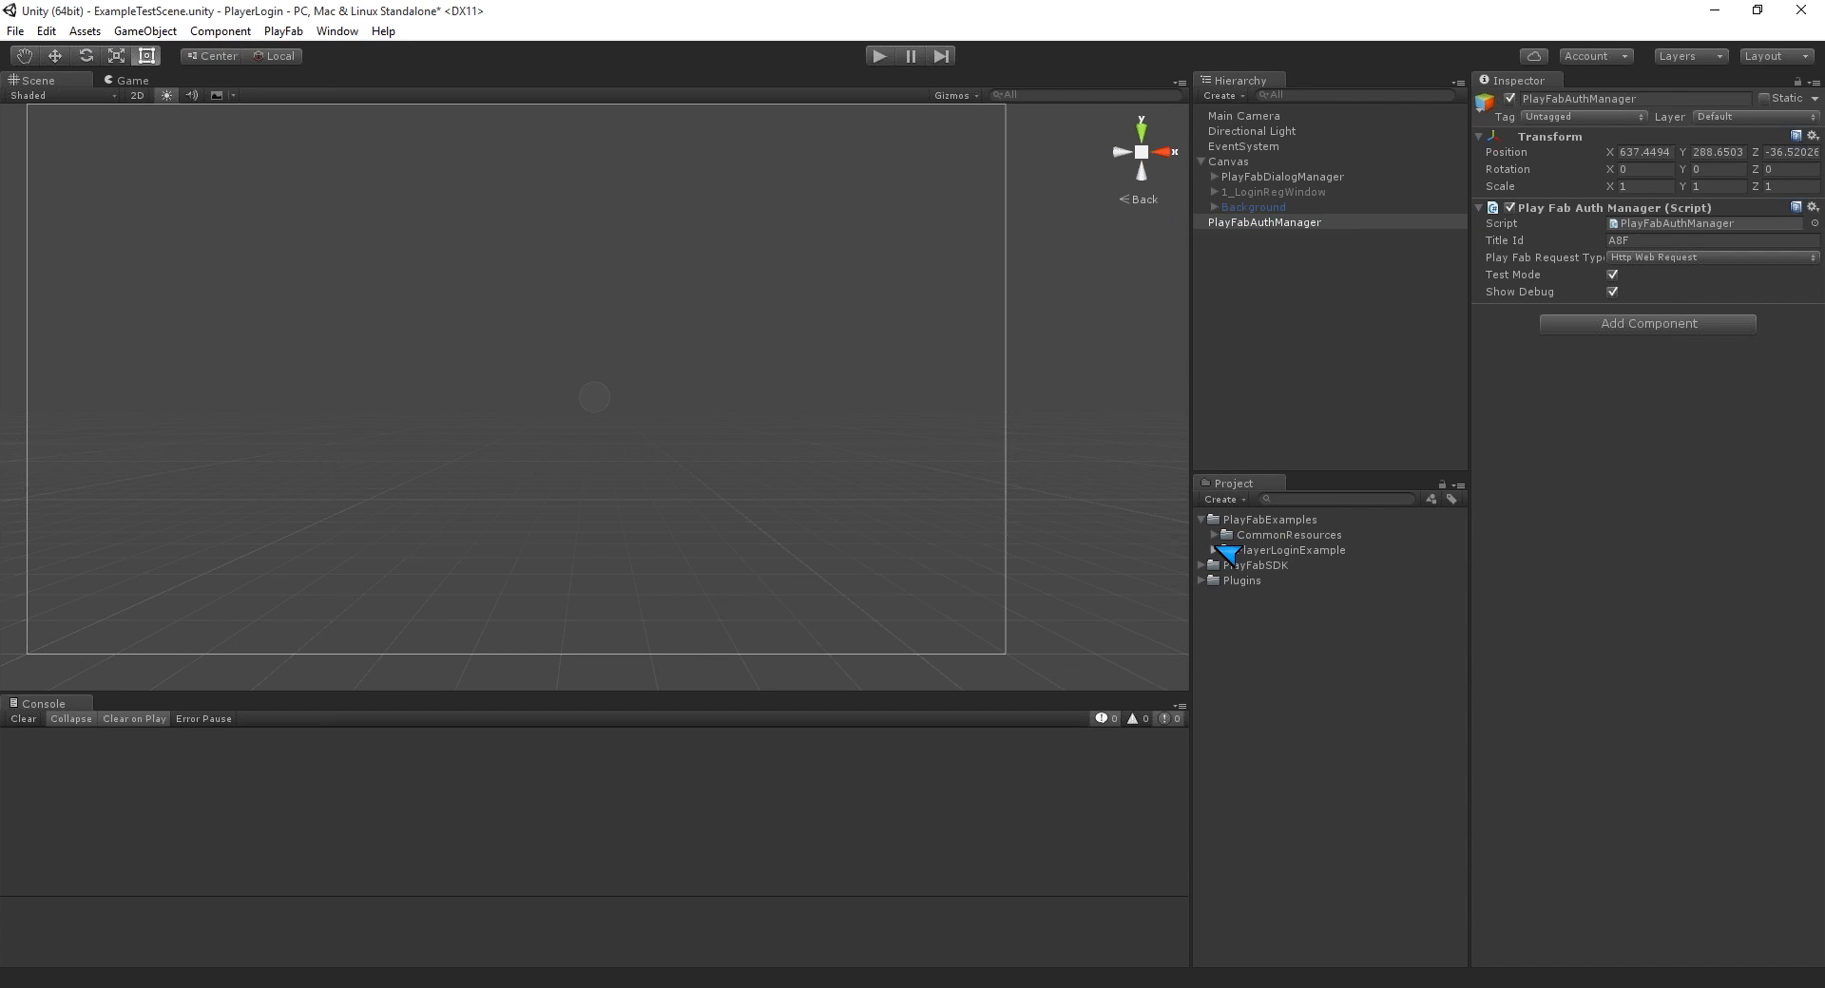
click(1214, 550)
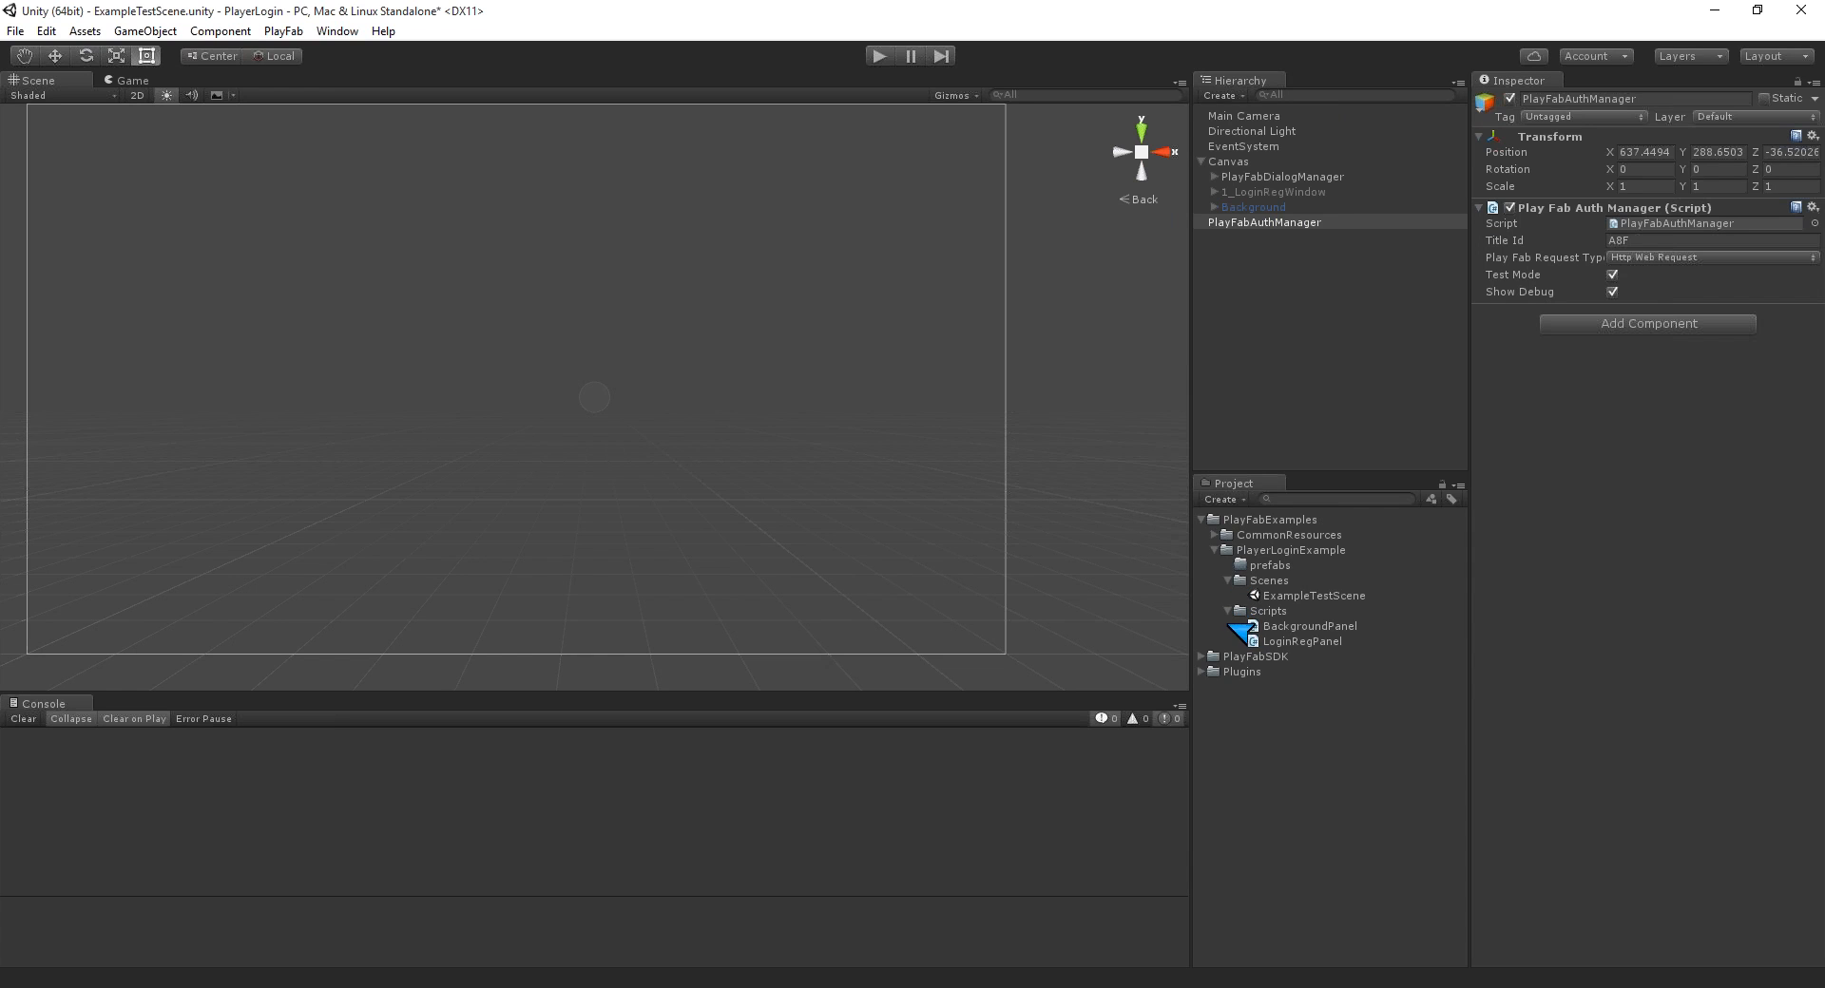
click(1354, 625)
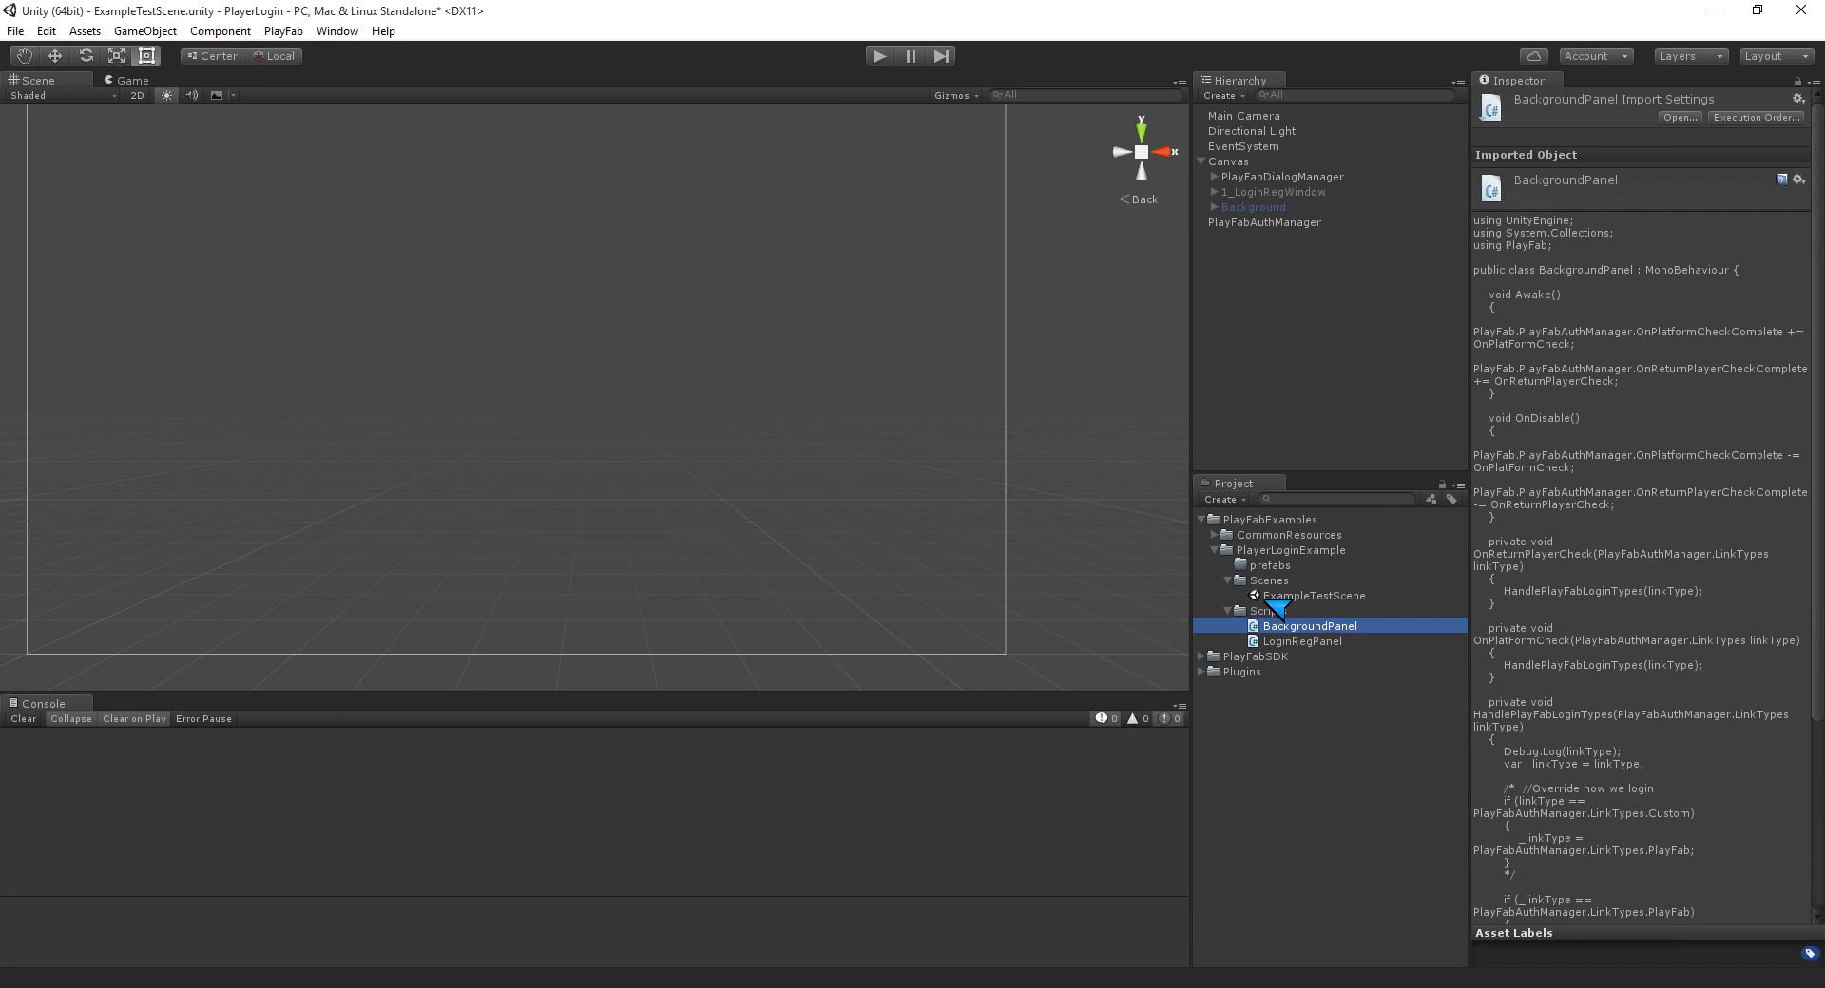
click(1308, 642)
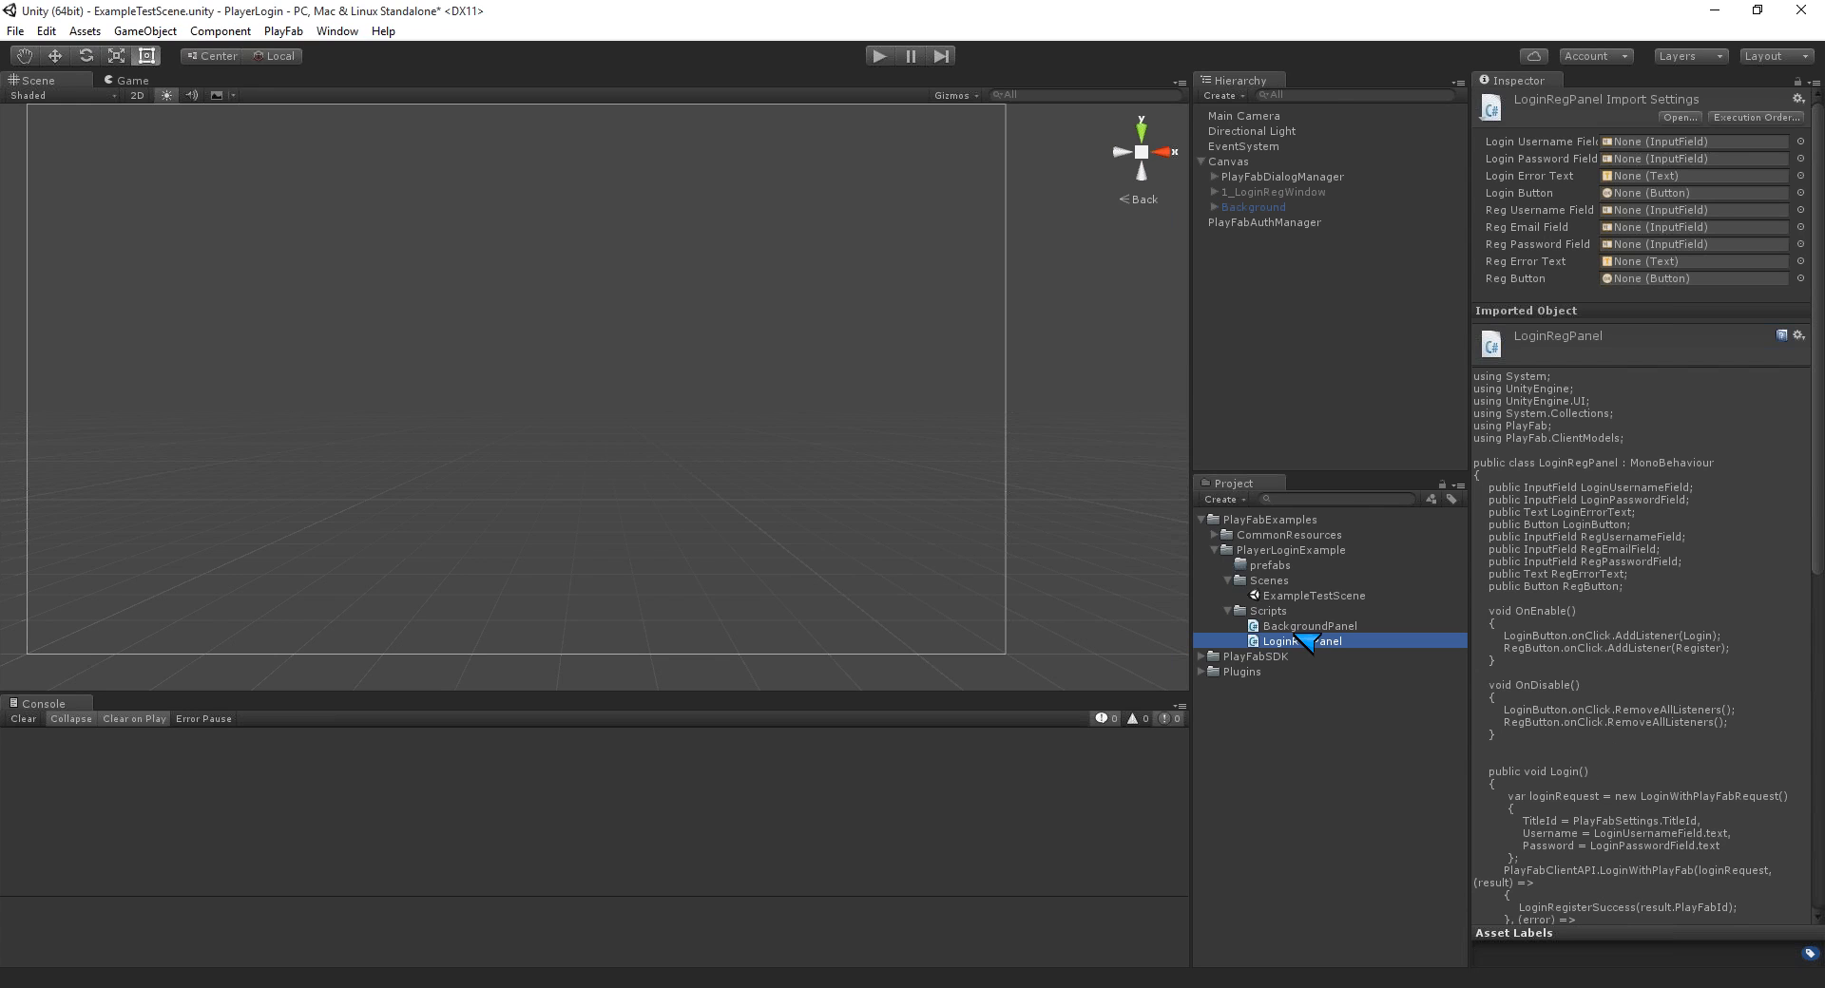
click(1213, 550)
click(1201, 521)
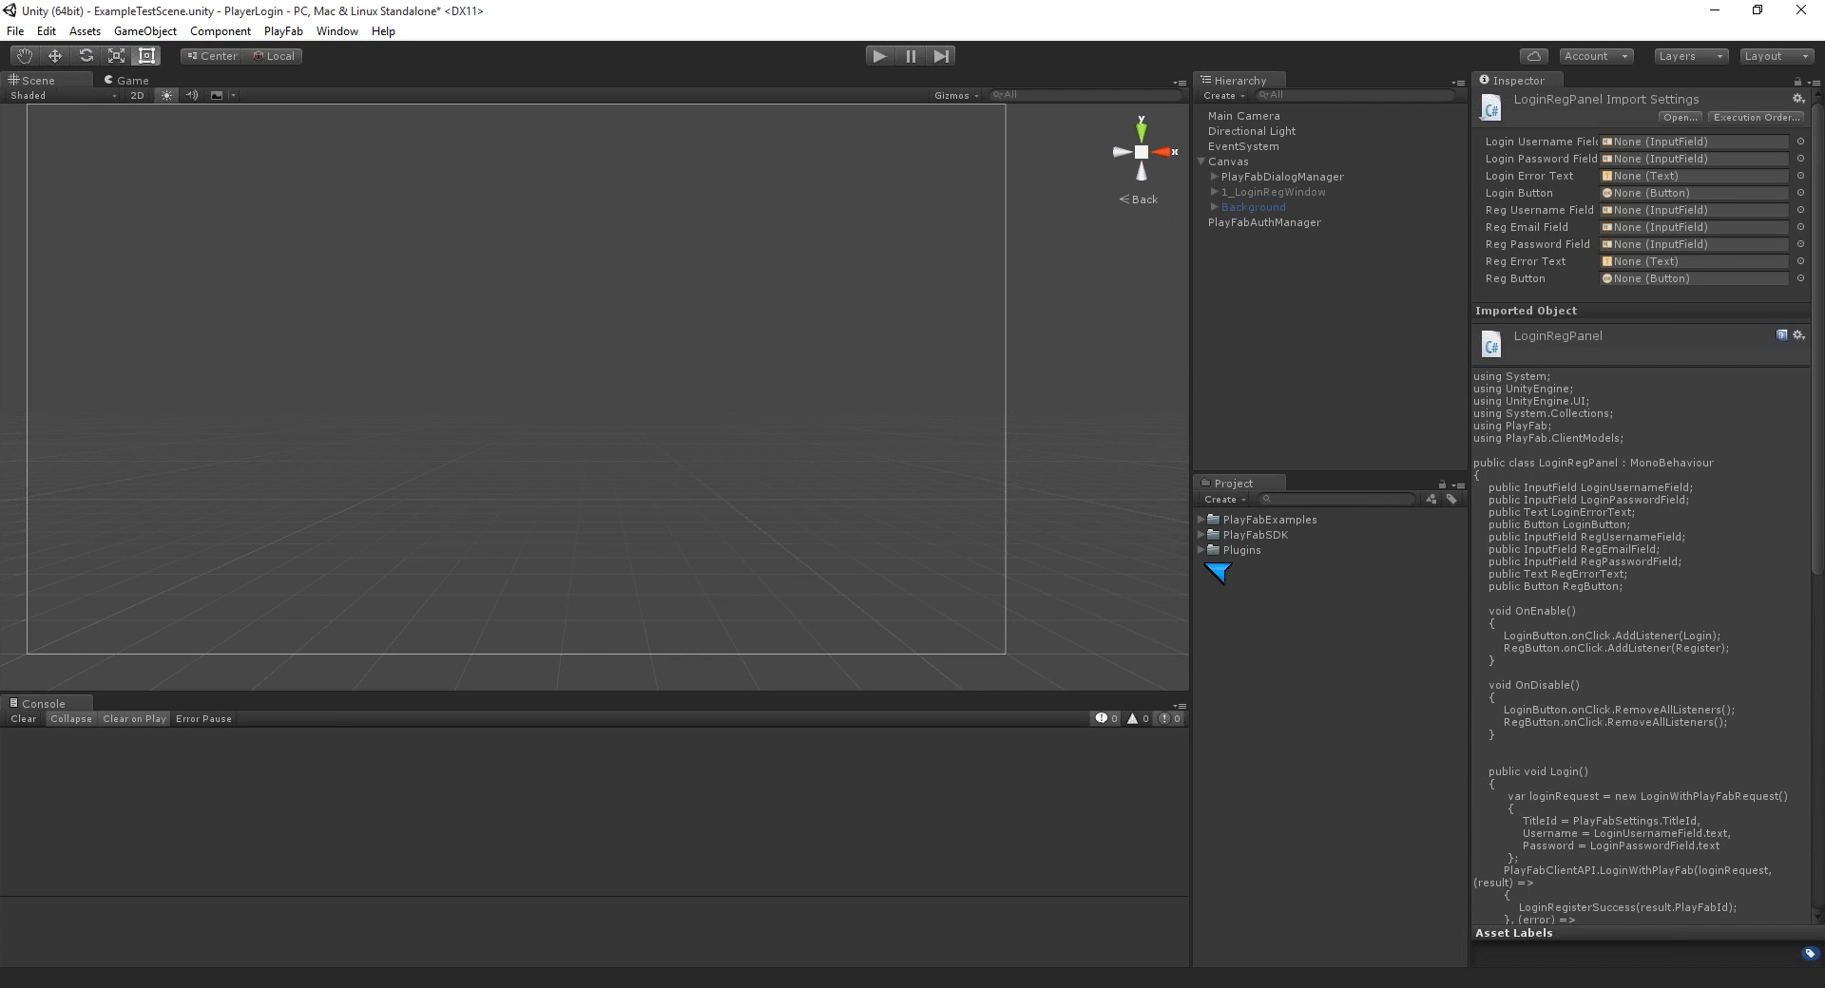
- Select the PlayFabSDK and Plugins folders together among the project assets
click(1279, 538)
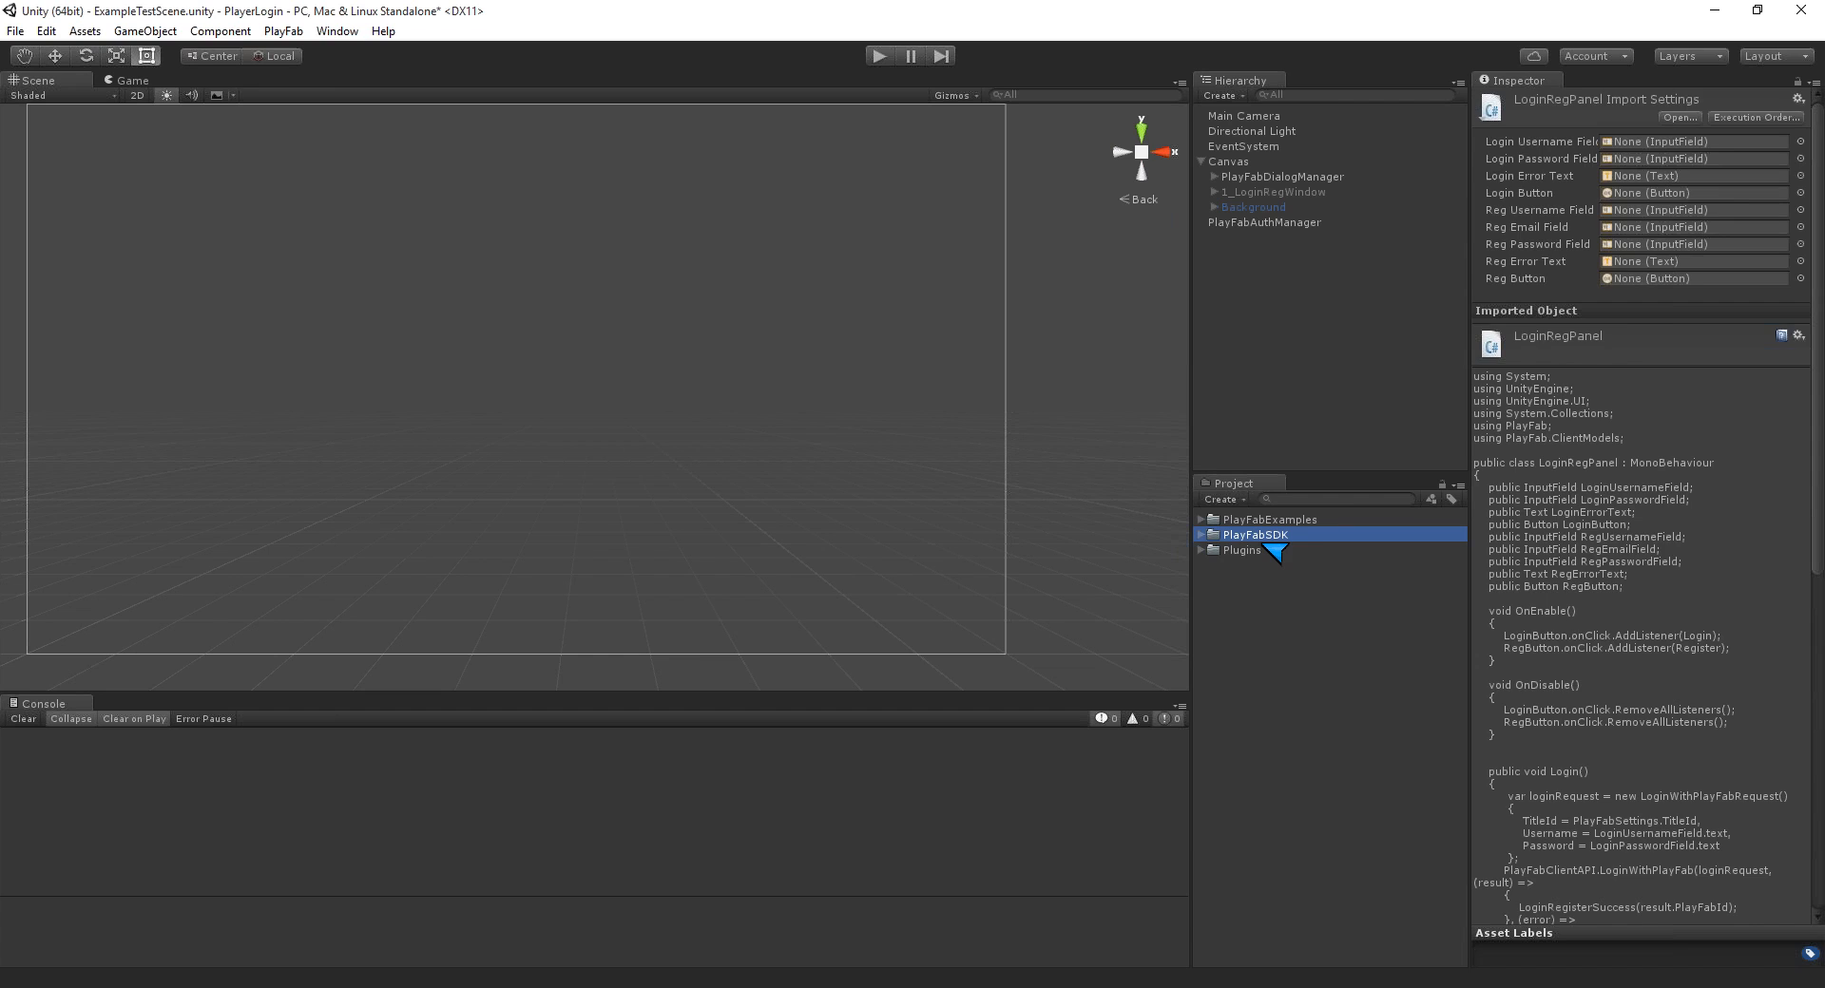
click(1202, 535)
click(1203, 535)
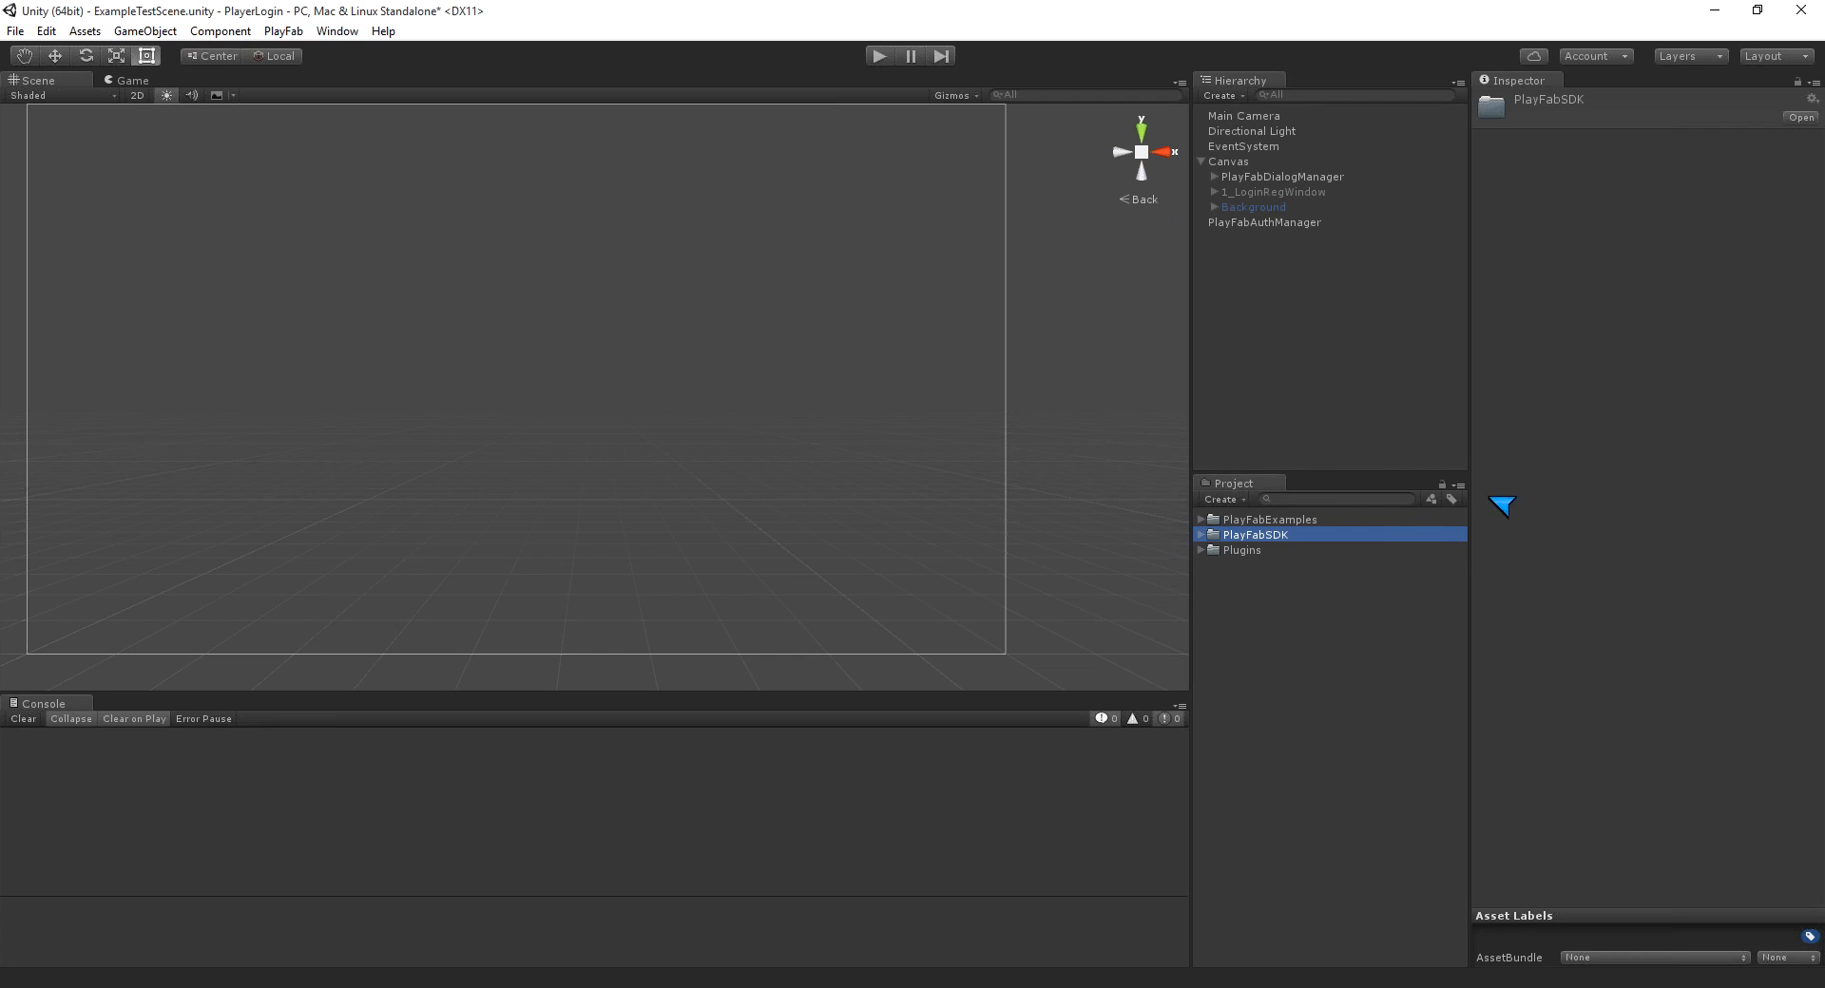
click(1247, 552)
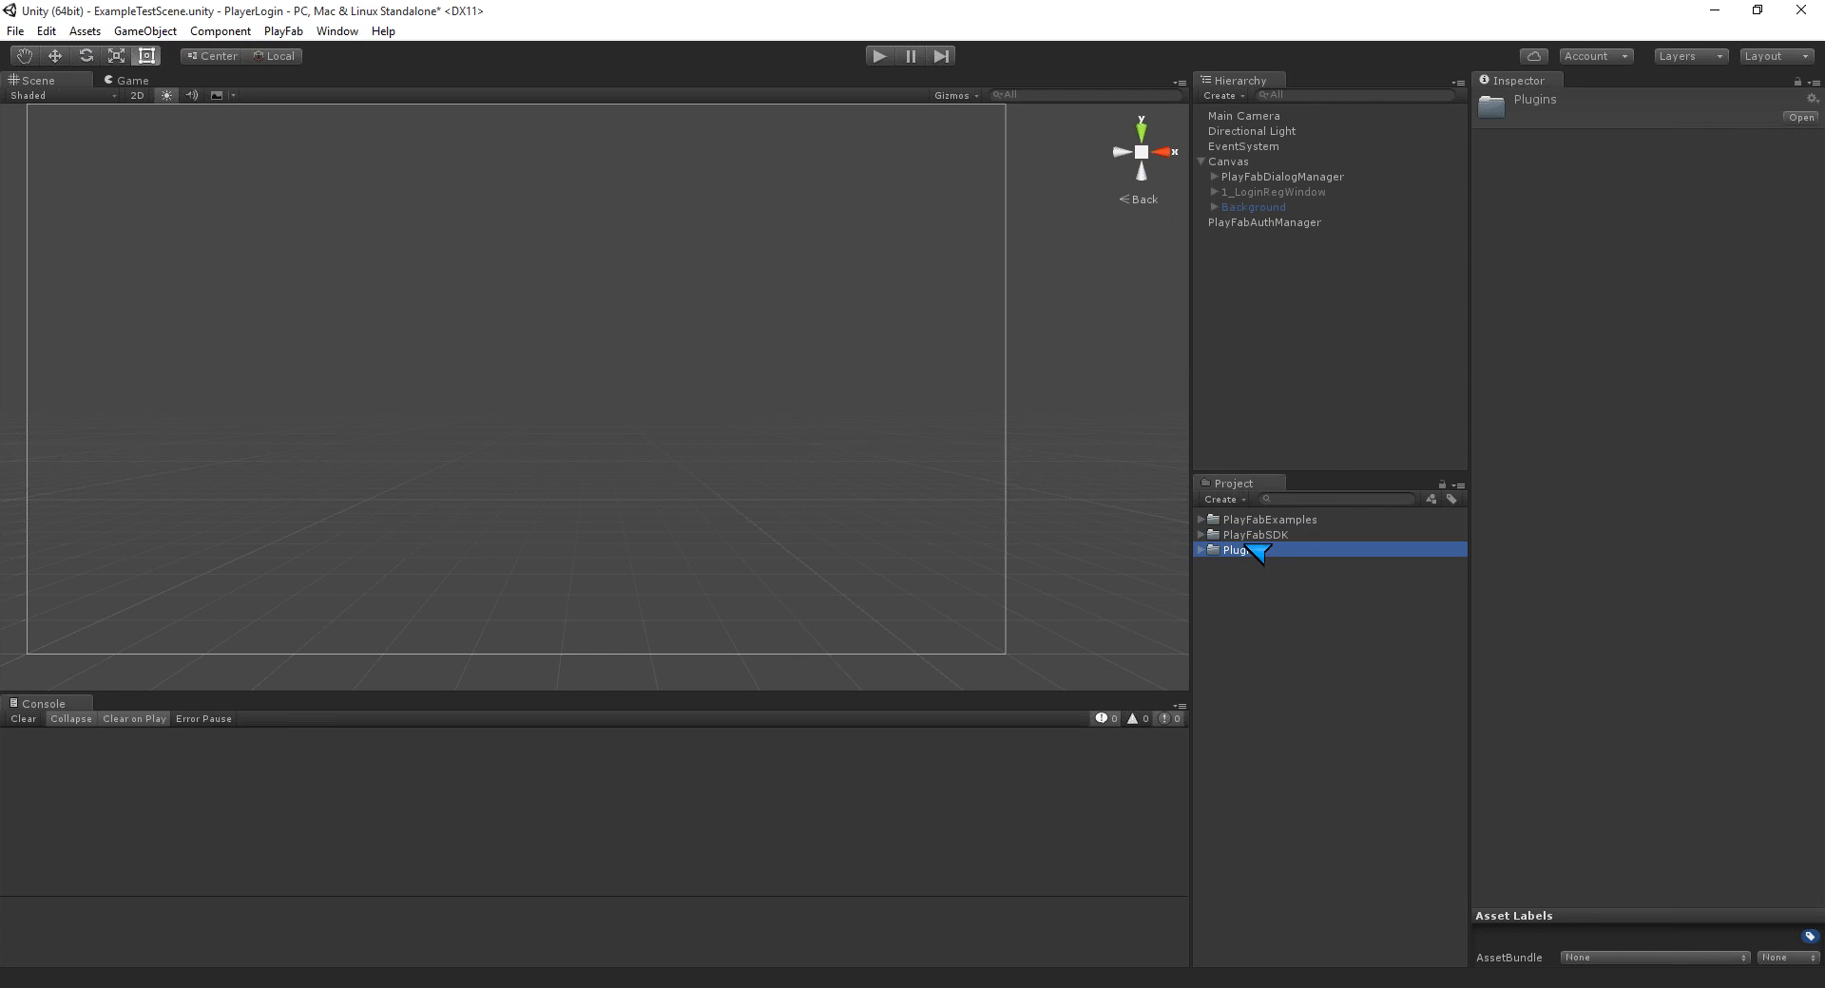
key(shift+Up)
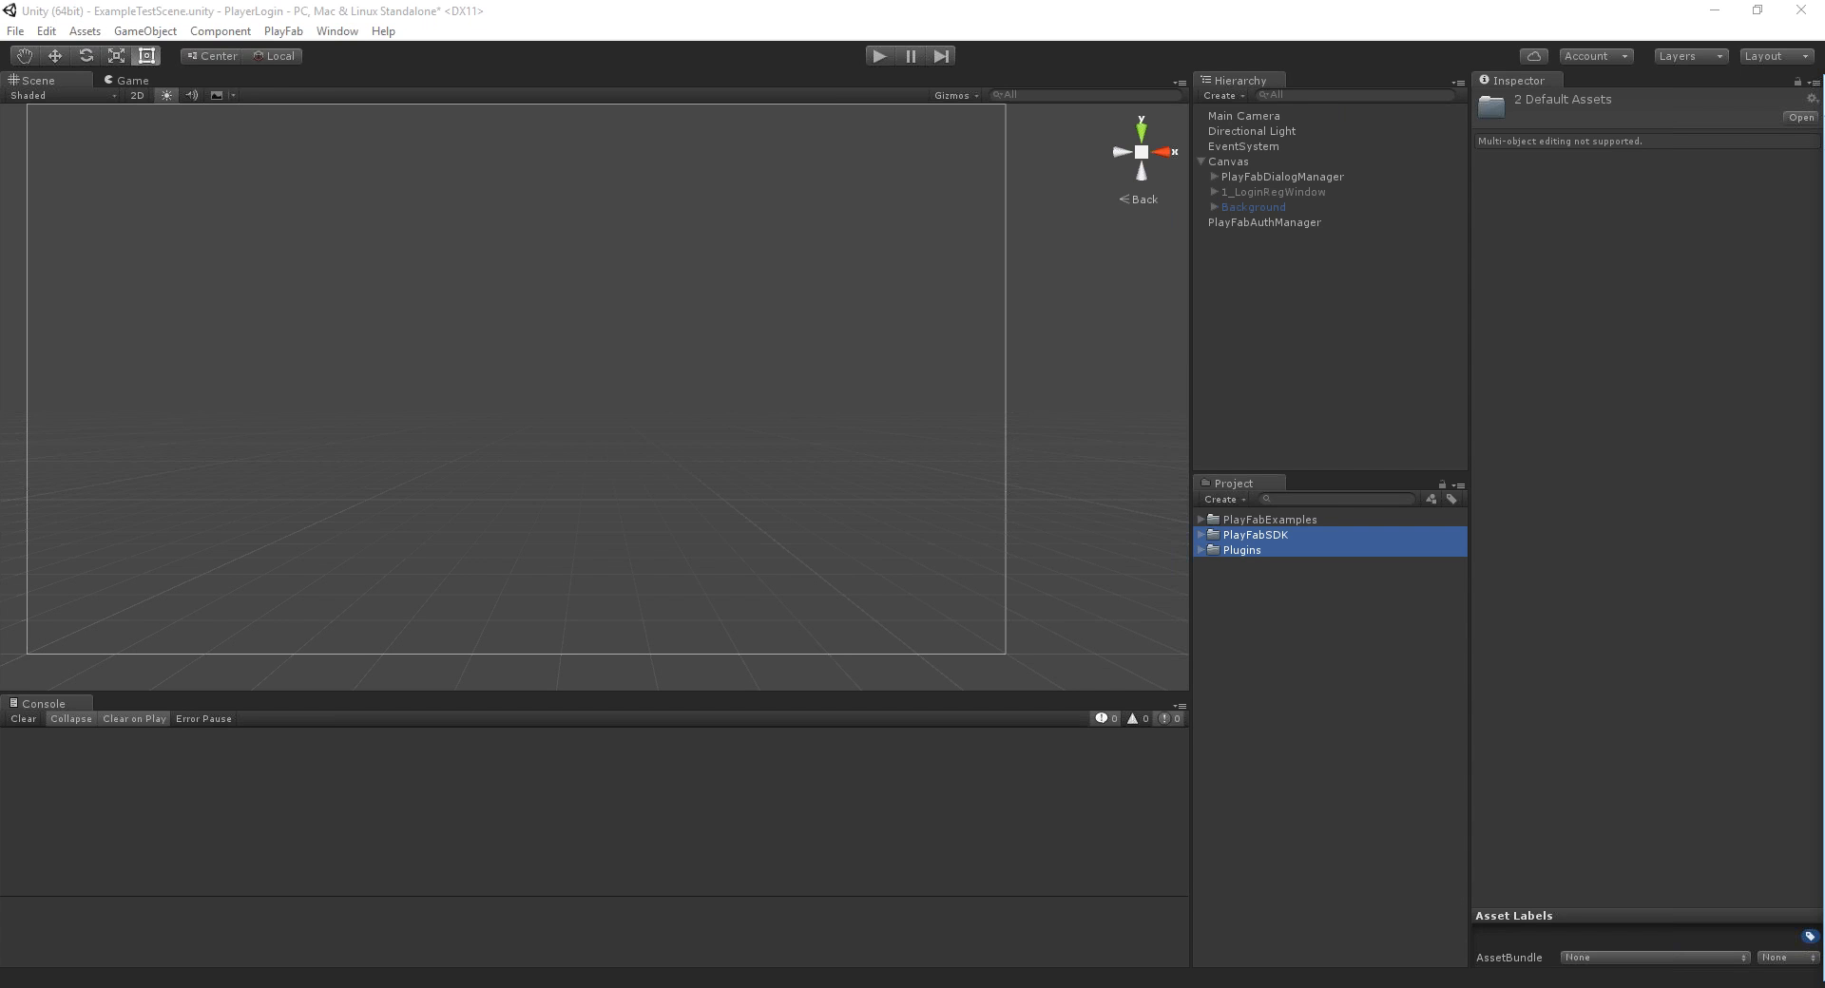
- Switch to the PlayFab API Documentation in Chrome and open the Client API from the services list
drag(1824, 157, 423, 80)
double_click(721, 71)
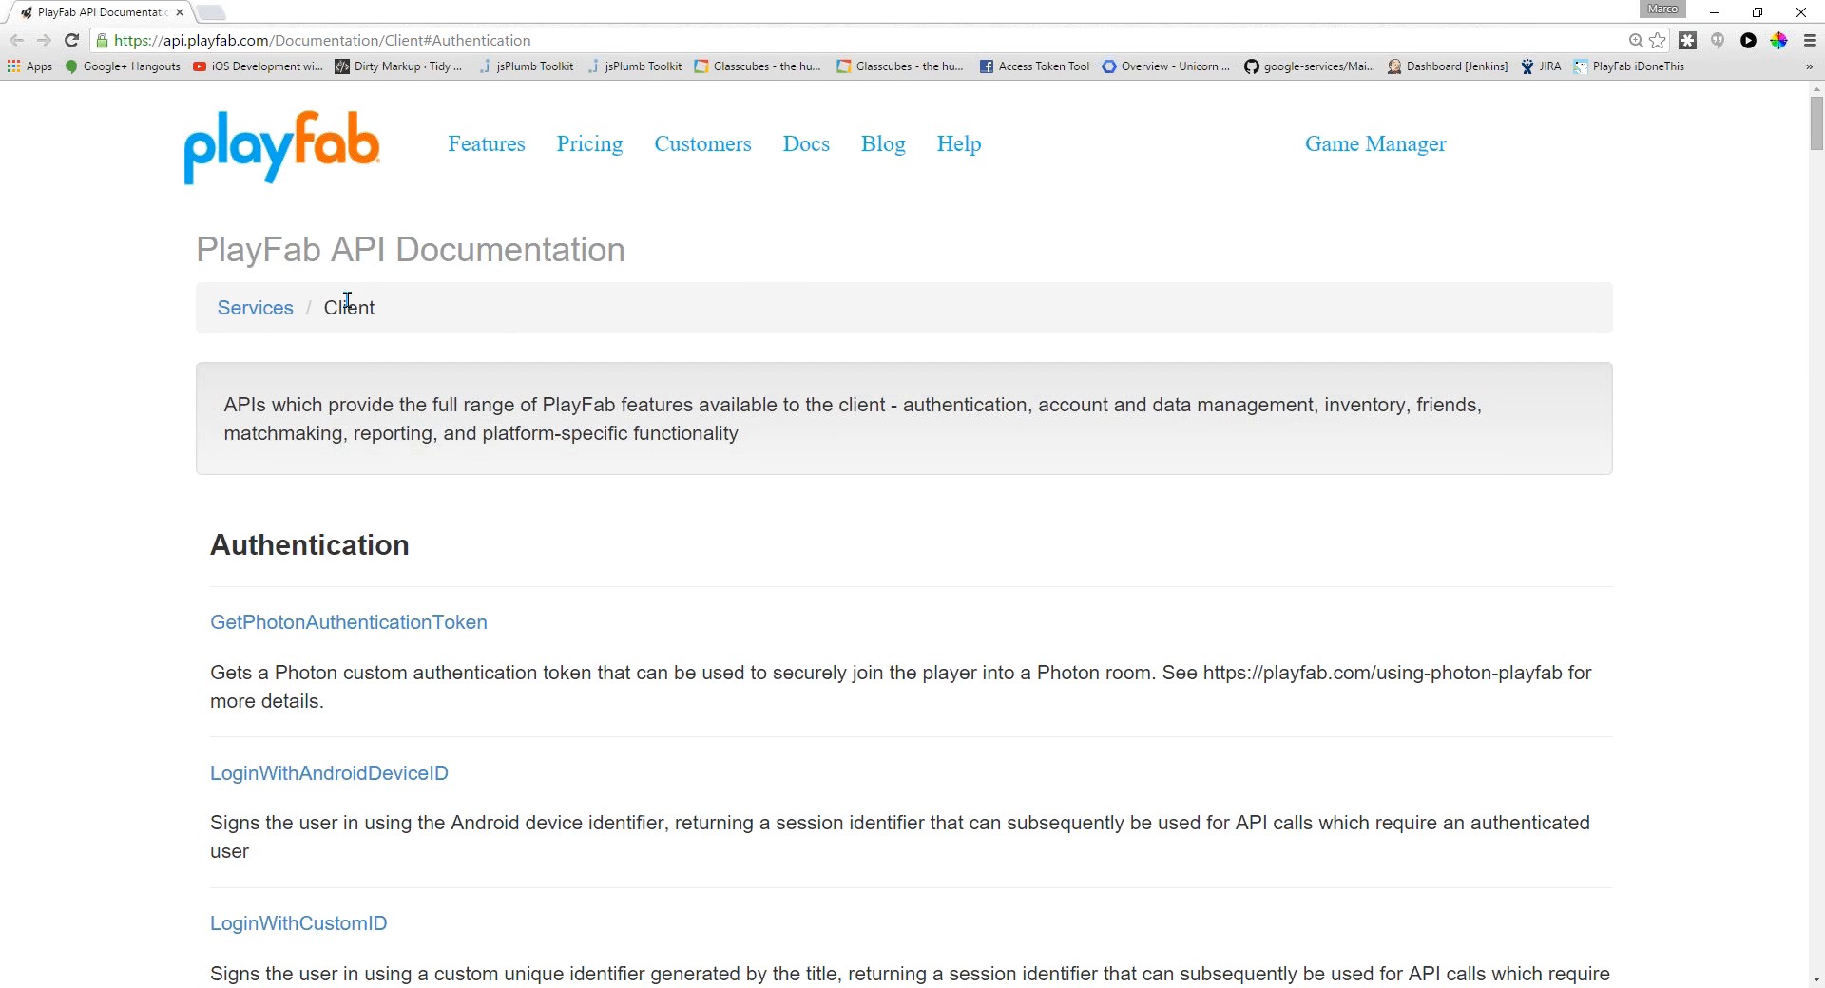
click(271, 310)
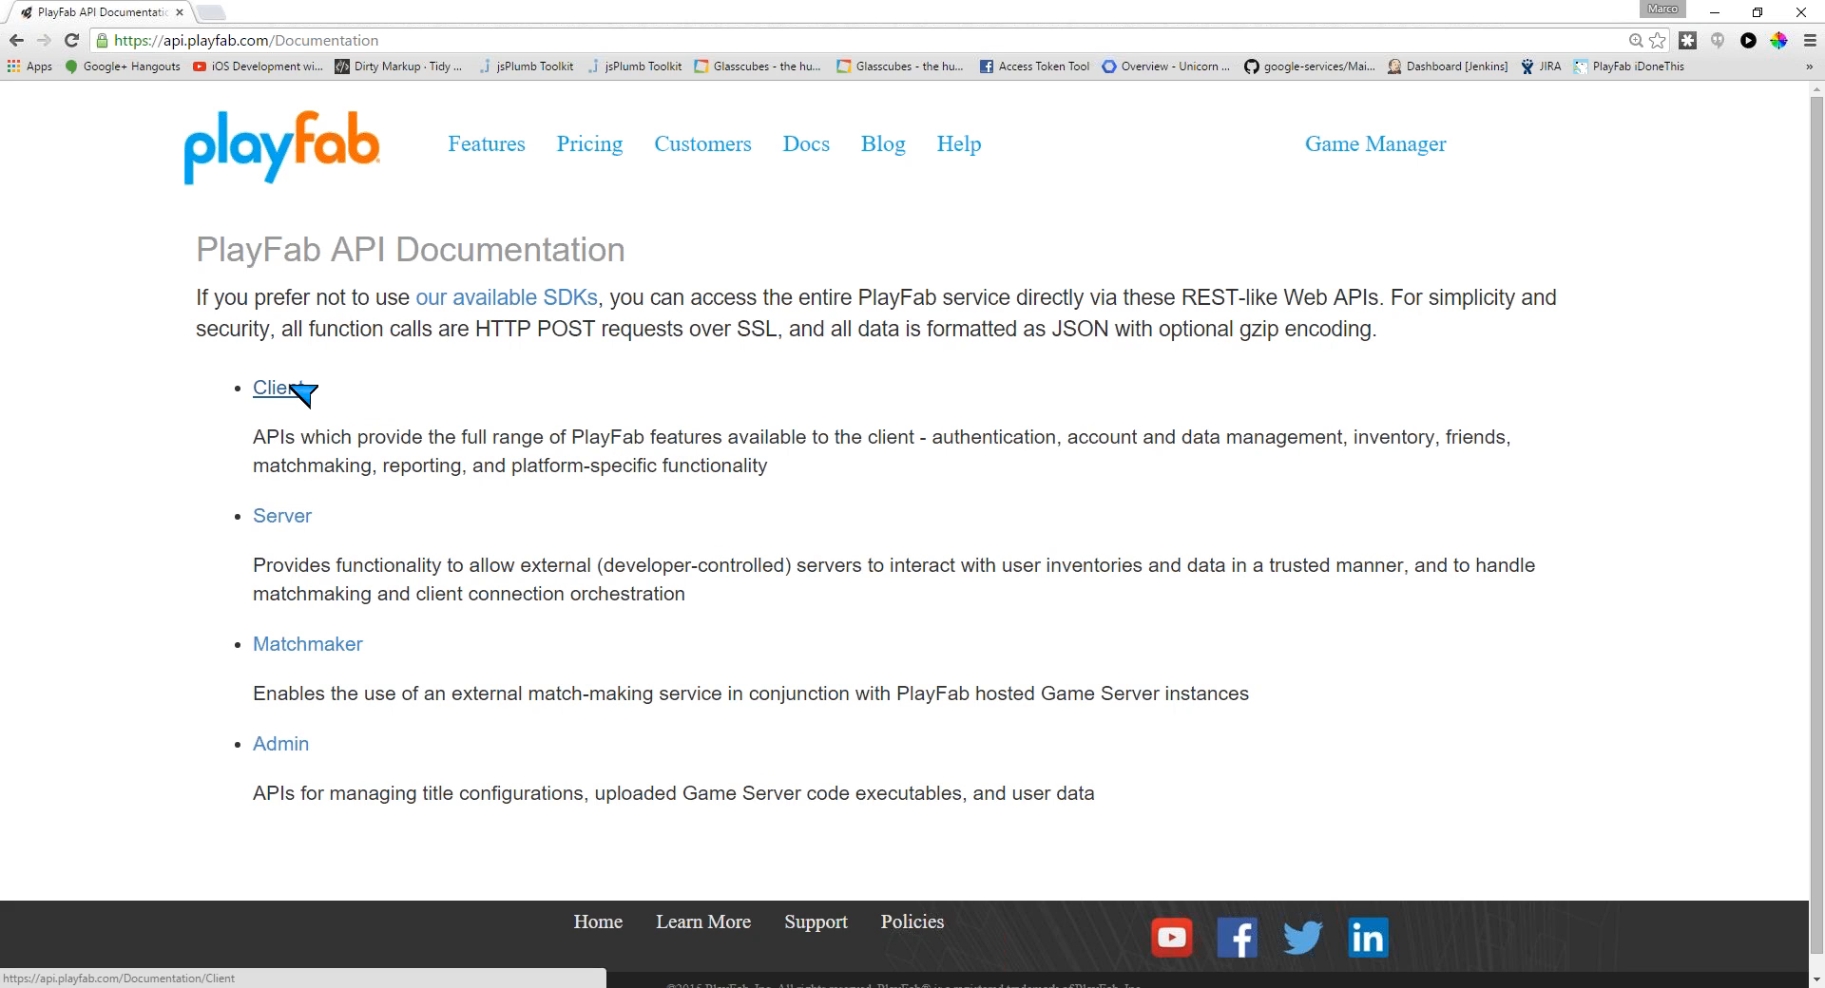
click(285, 388)
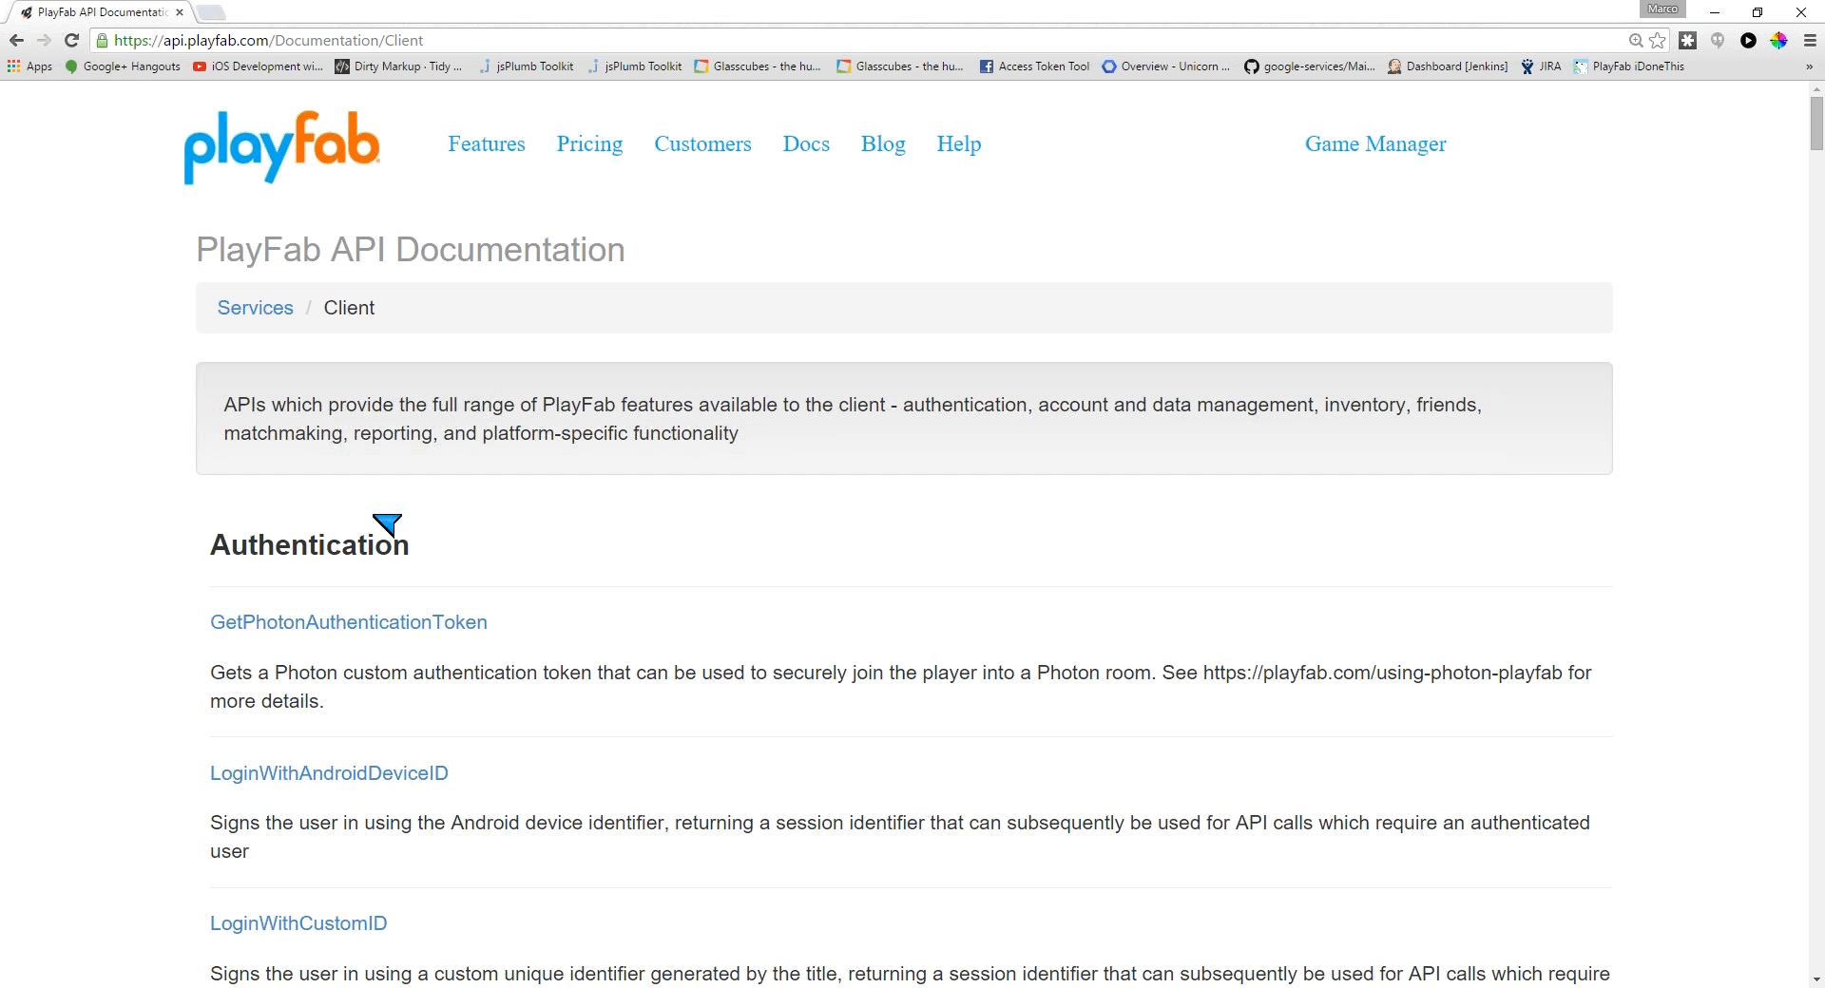
- Examine the Authentication methods in the Client API, from GetPhotonAuthenticationToken to RegisterPlayFabUser
scroll(453, 494, down, 2)
scroll(380, 532, up, 2)
scroll(310, 407, down, 2)
drag(211, 359, 365, 361)
click(444, 379)
scroll(561, 470, down, 1)
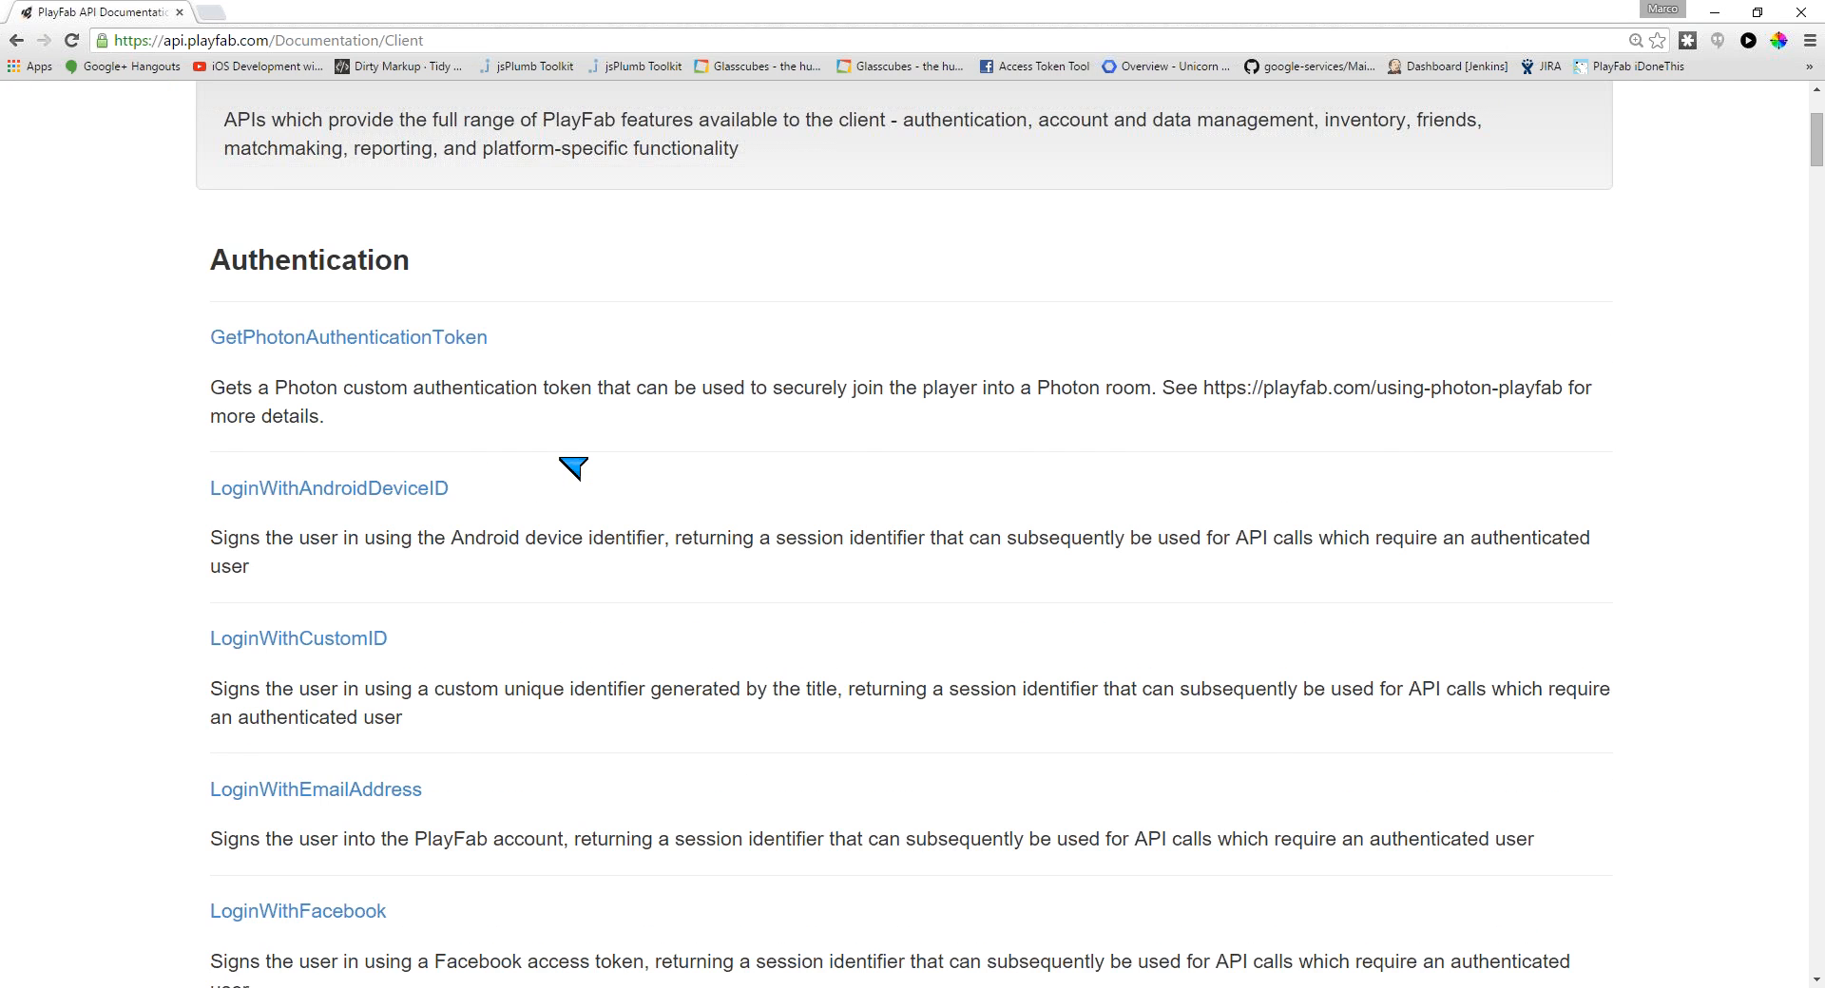
scroll(573, 467, down, 2)
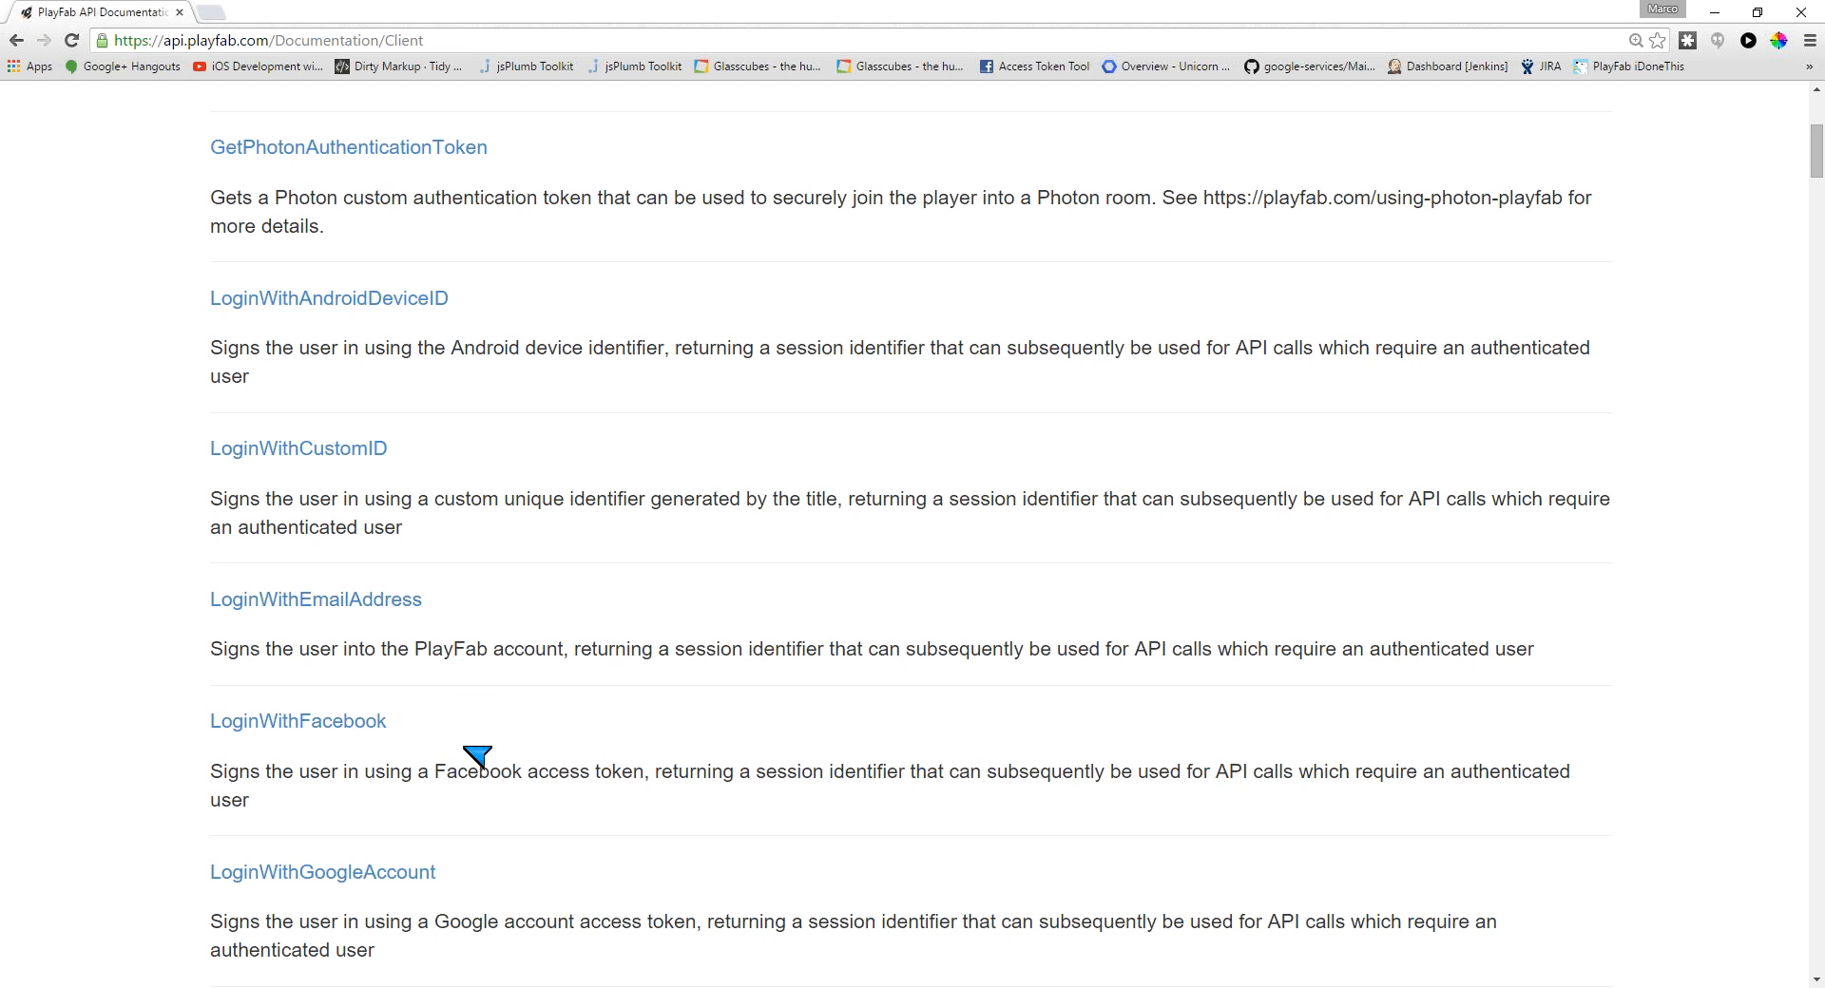
scroll(477, 757, down, 1)
scroll(477, 758, down, 5)
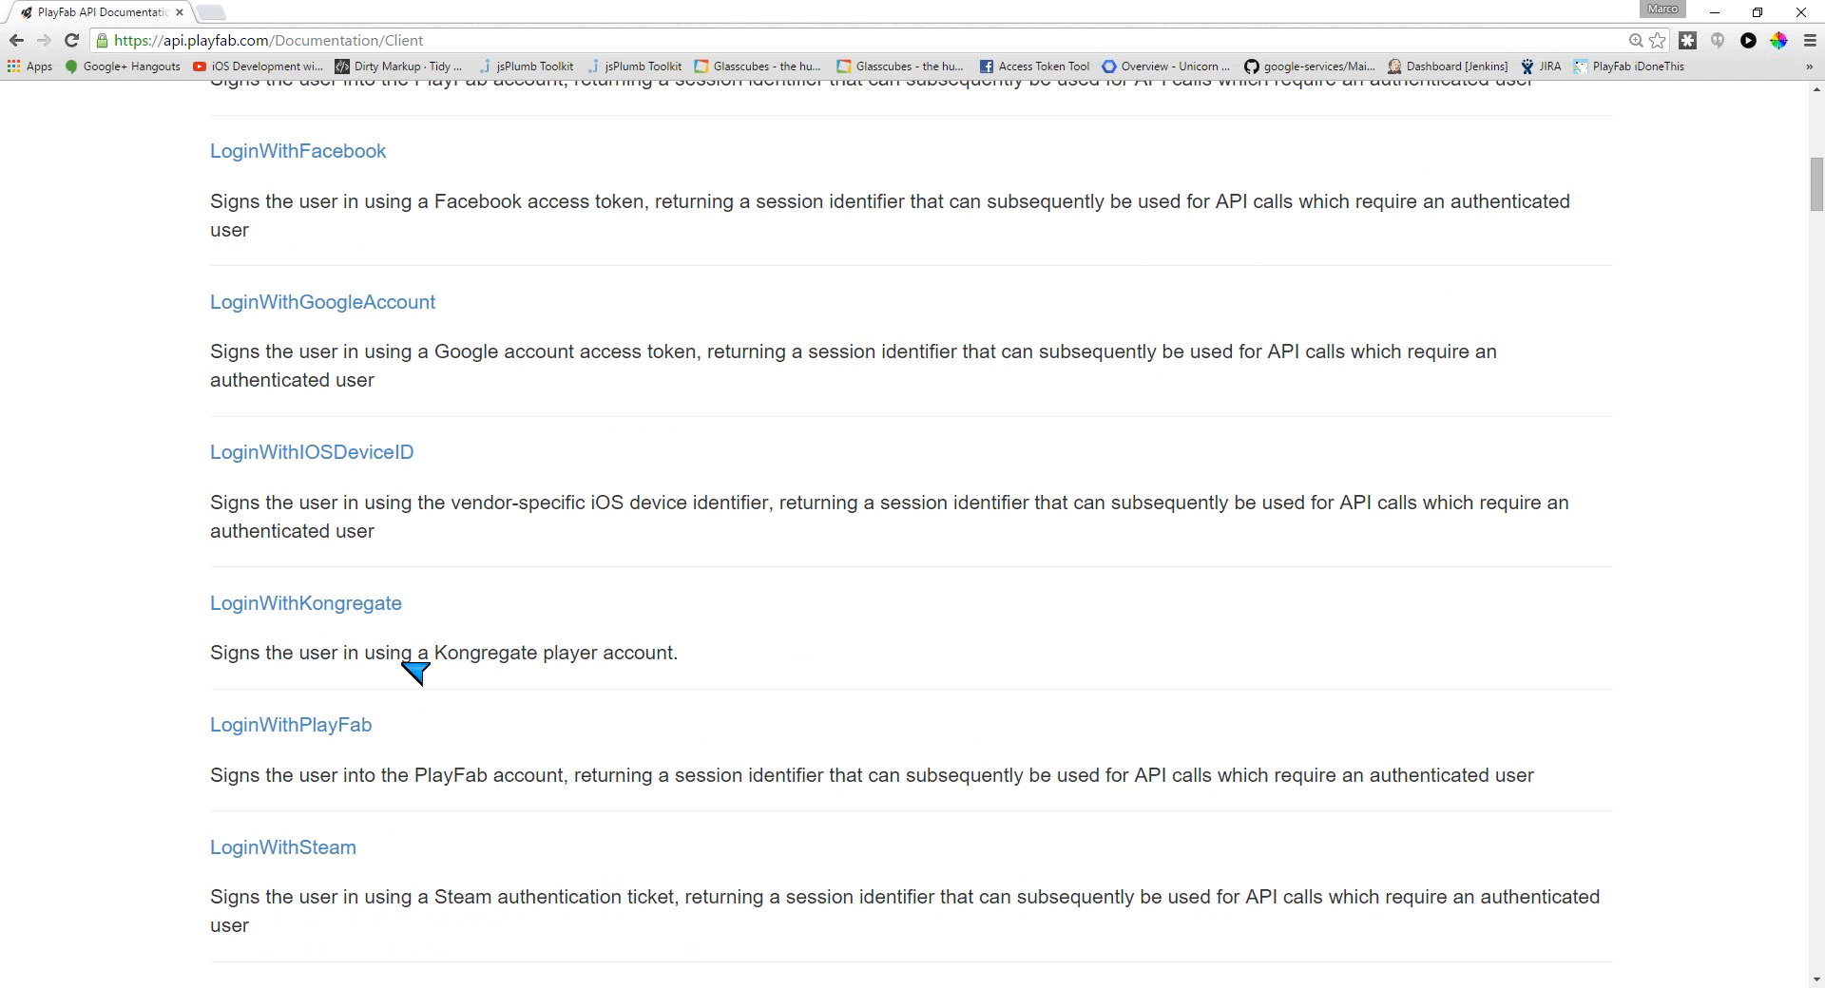
scroll(404, 665, down, 1)
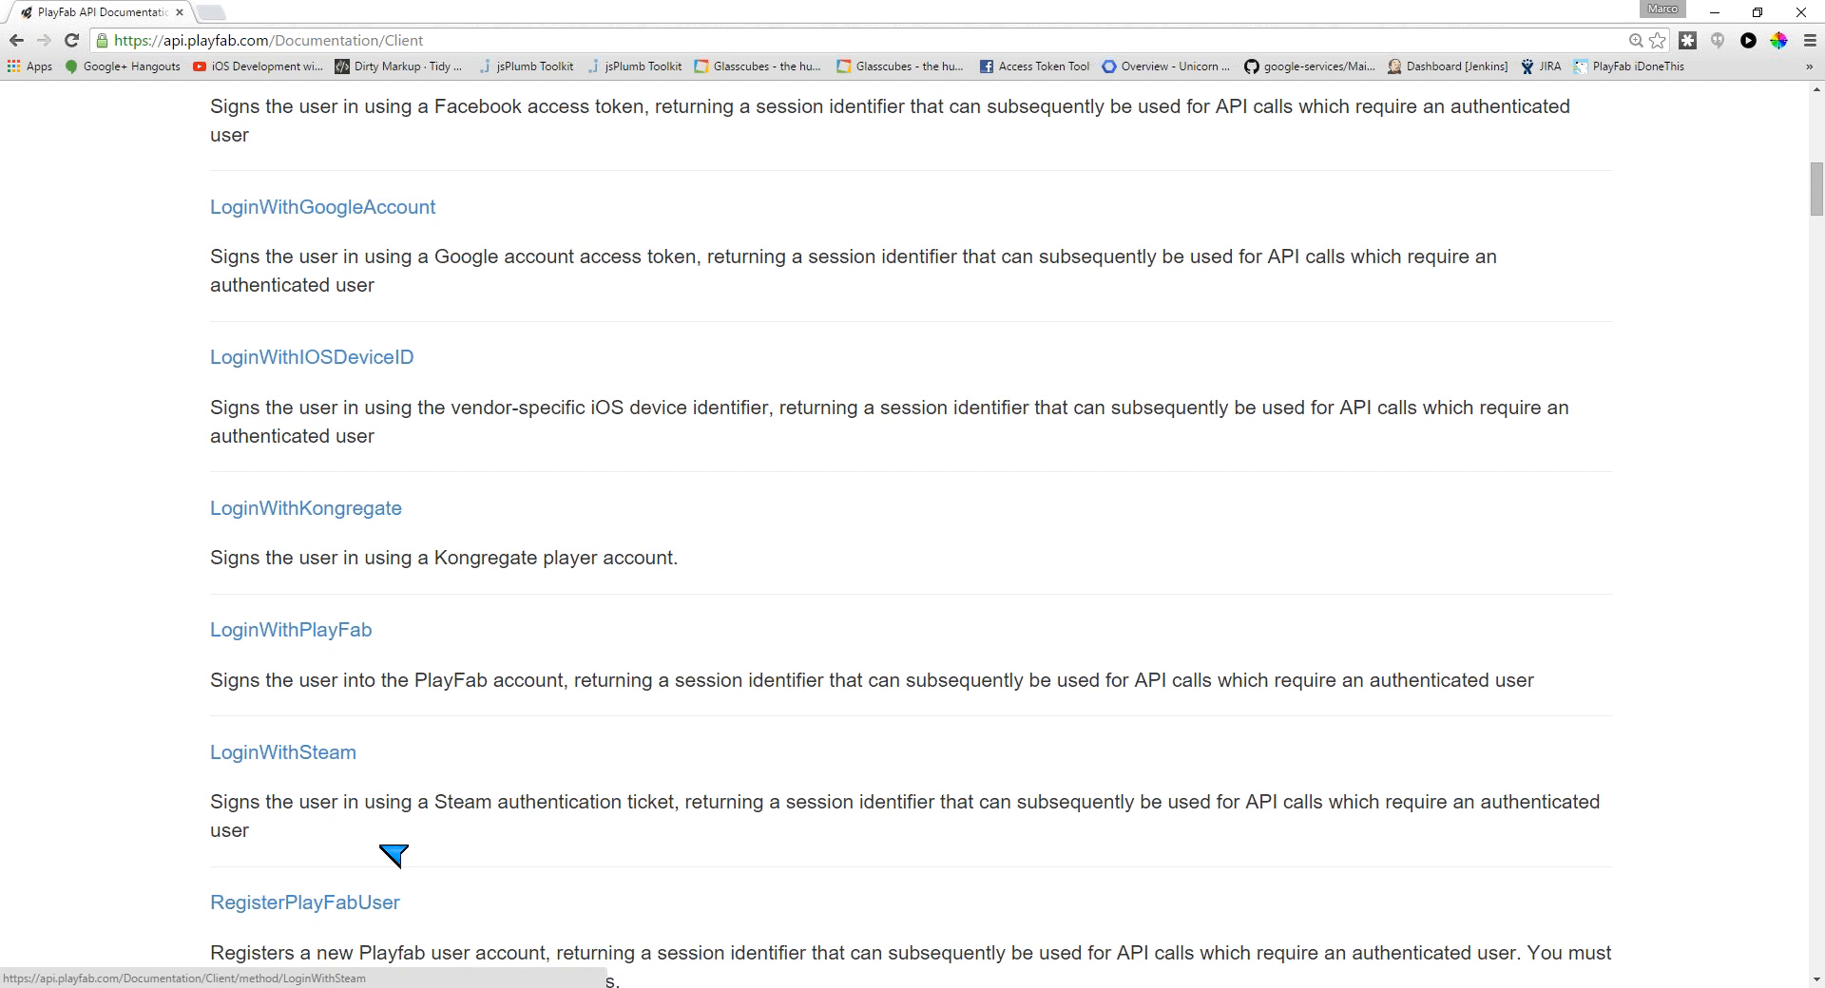
scroll(394, 851, down, 2)
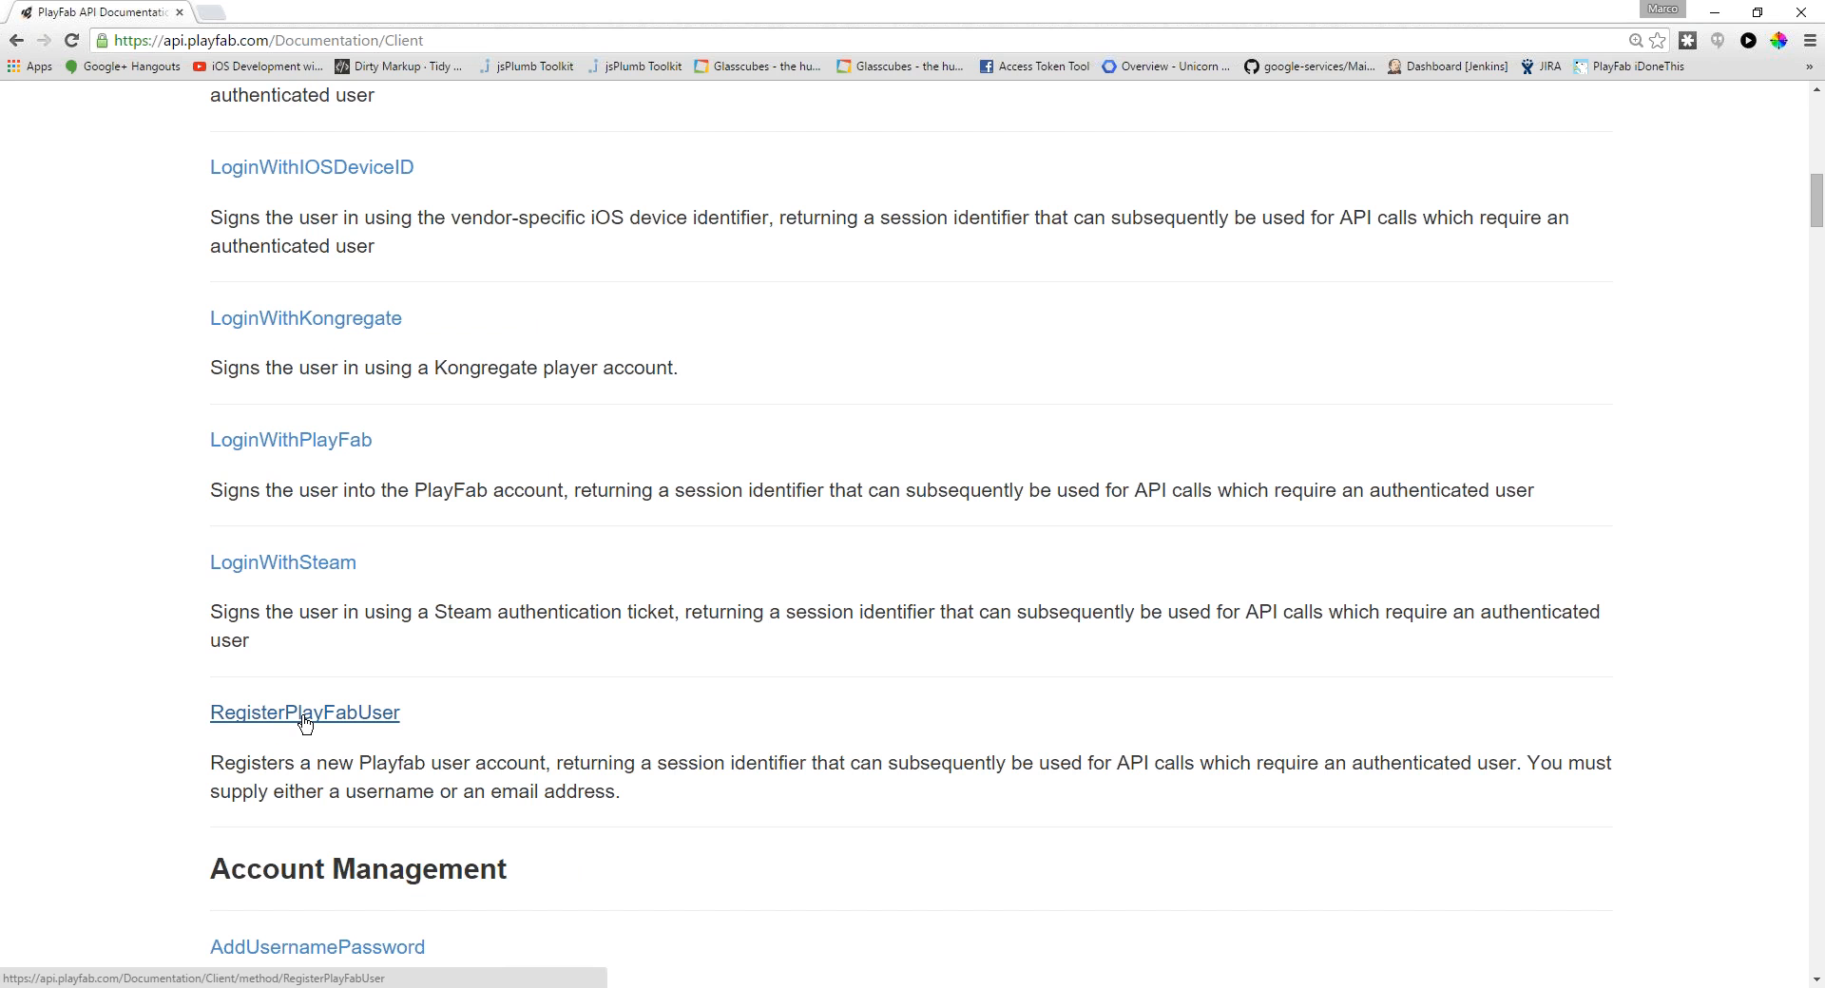
scroll(305, 722, up, 12)
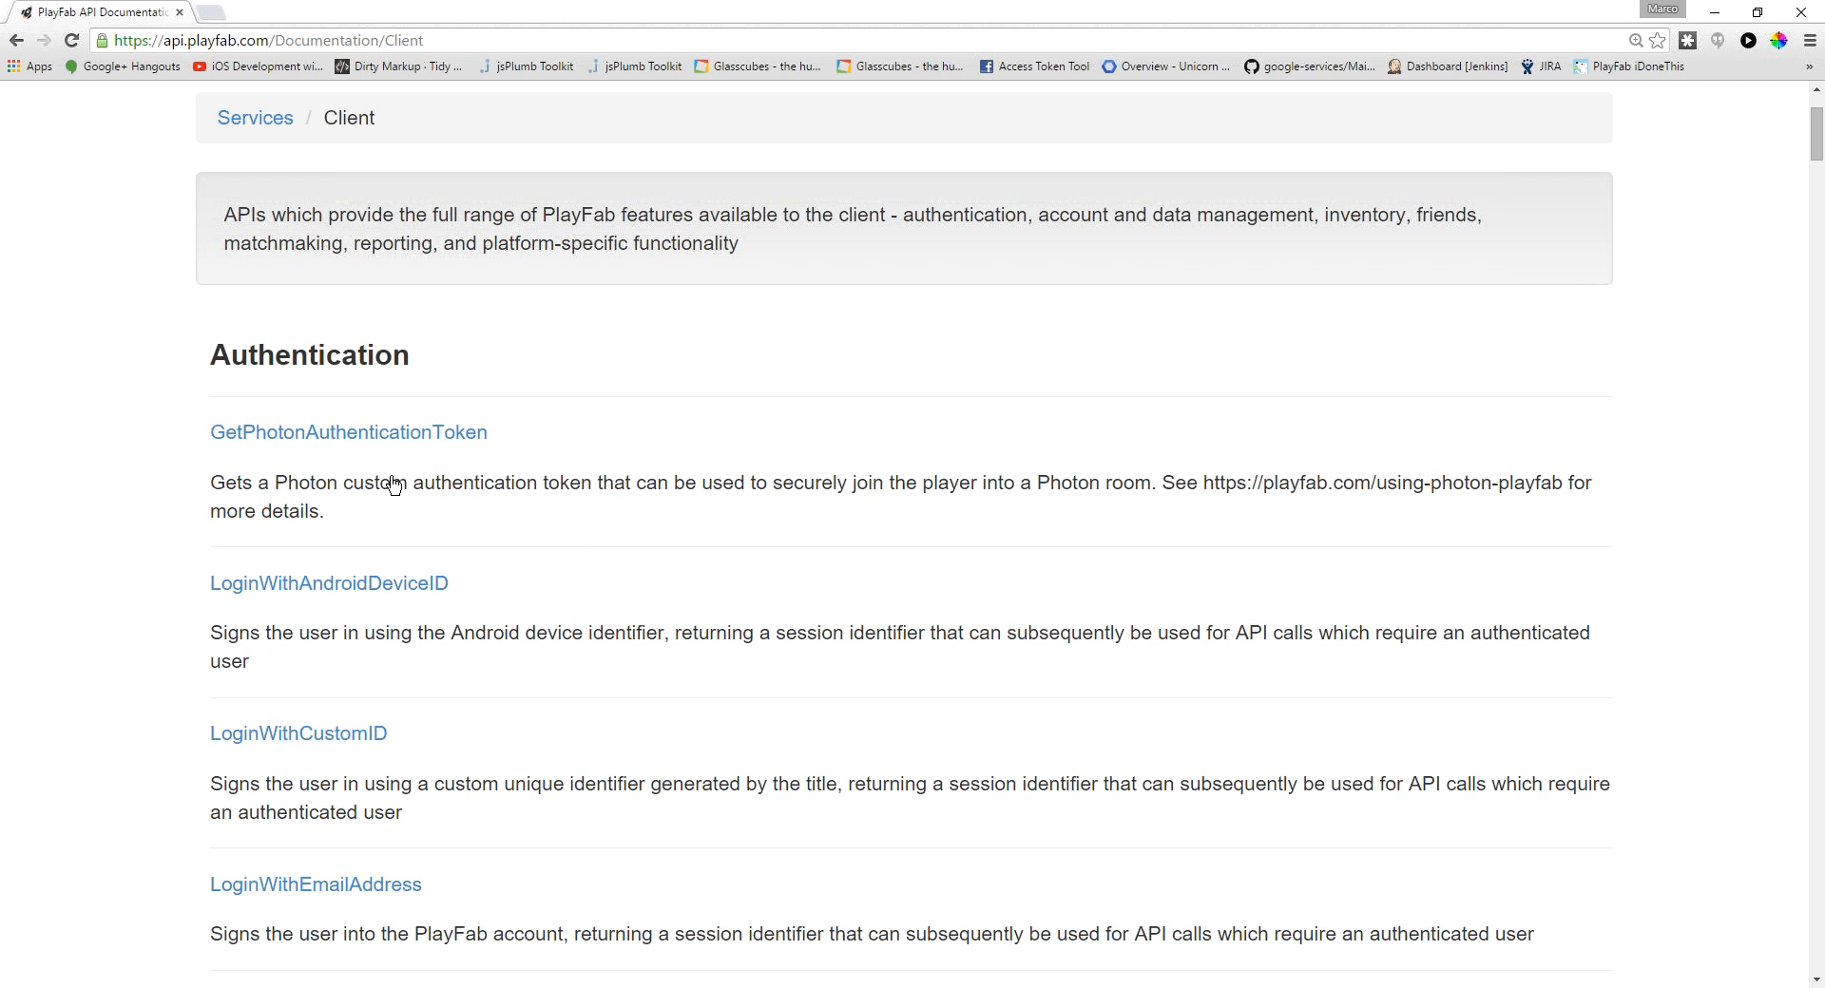
scroll(569, 470, down, 1)
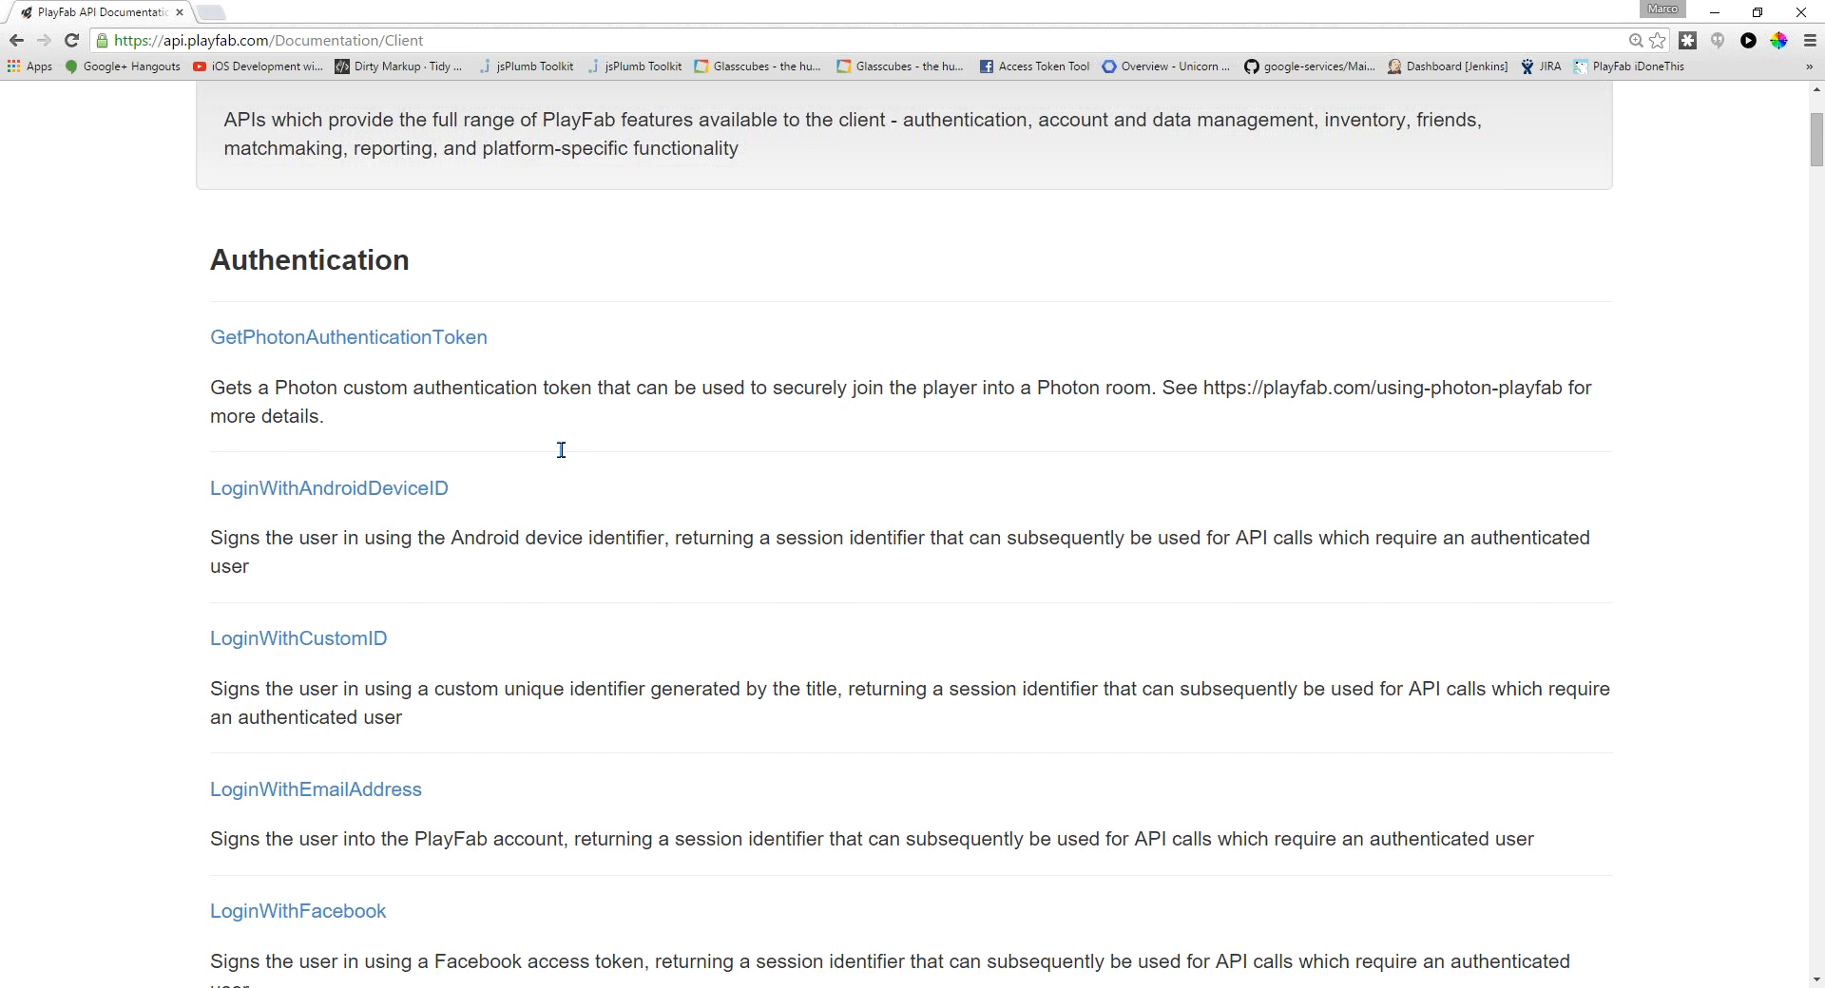
scroll(522, 423, down, 1)
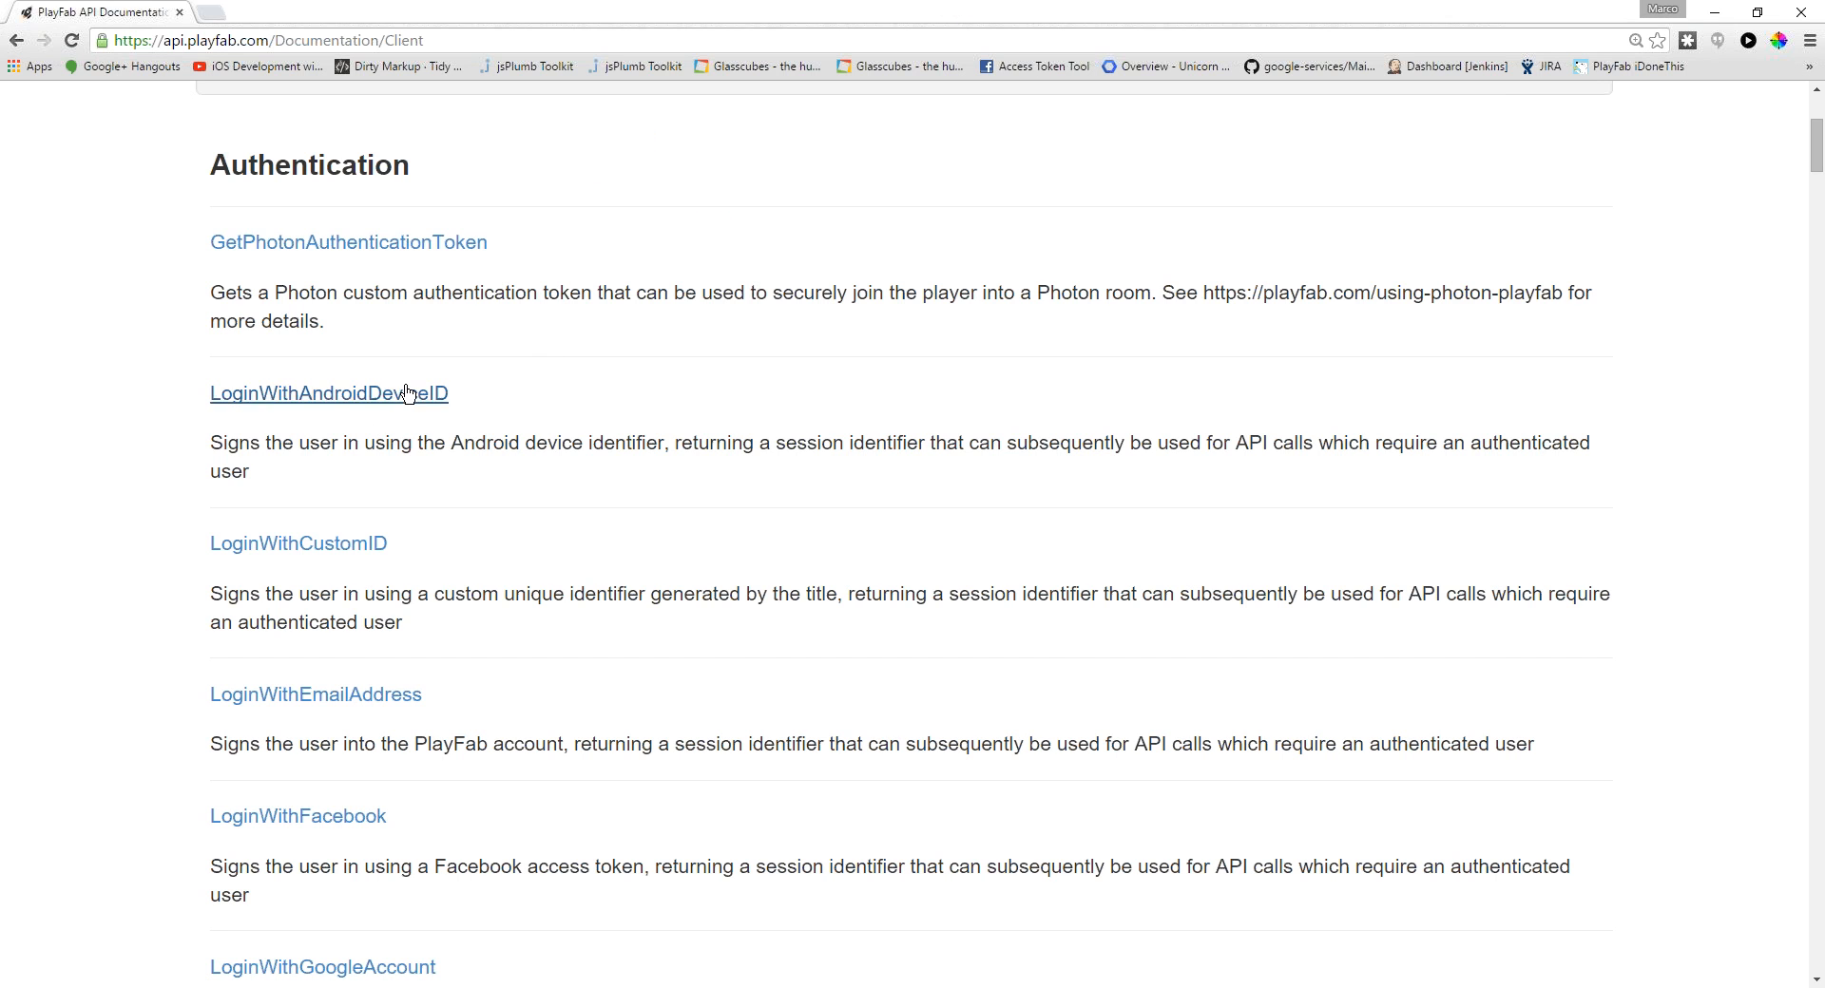
- Open the LoginWithCustomID documentation and highlight TitleId in its request properties
click(323, 546)
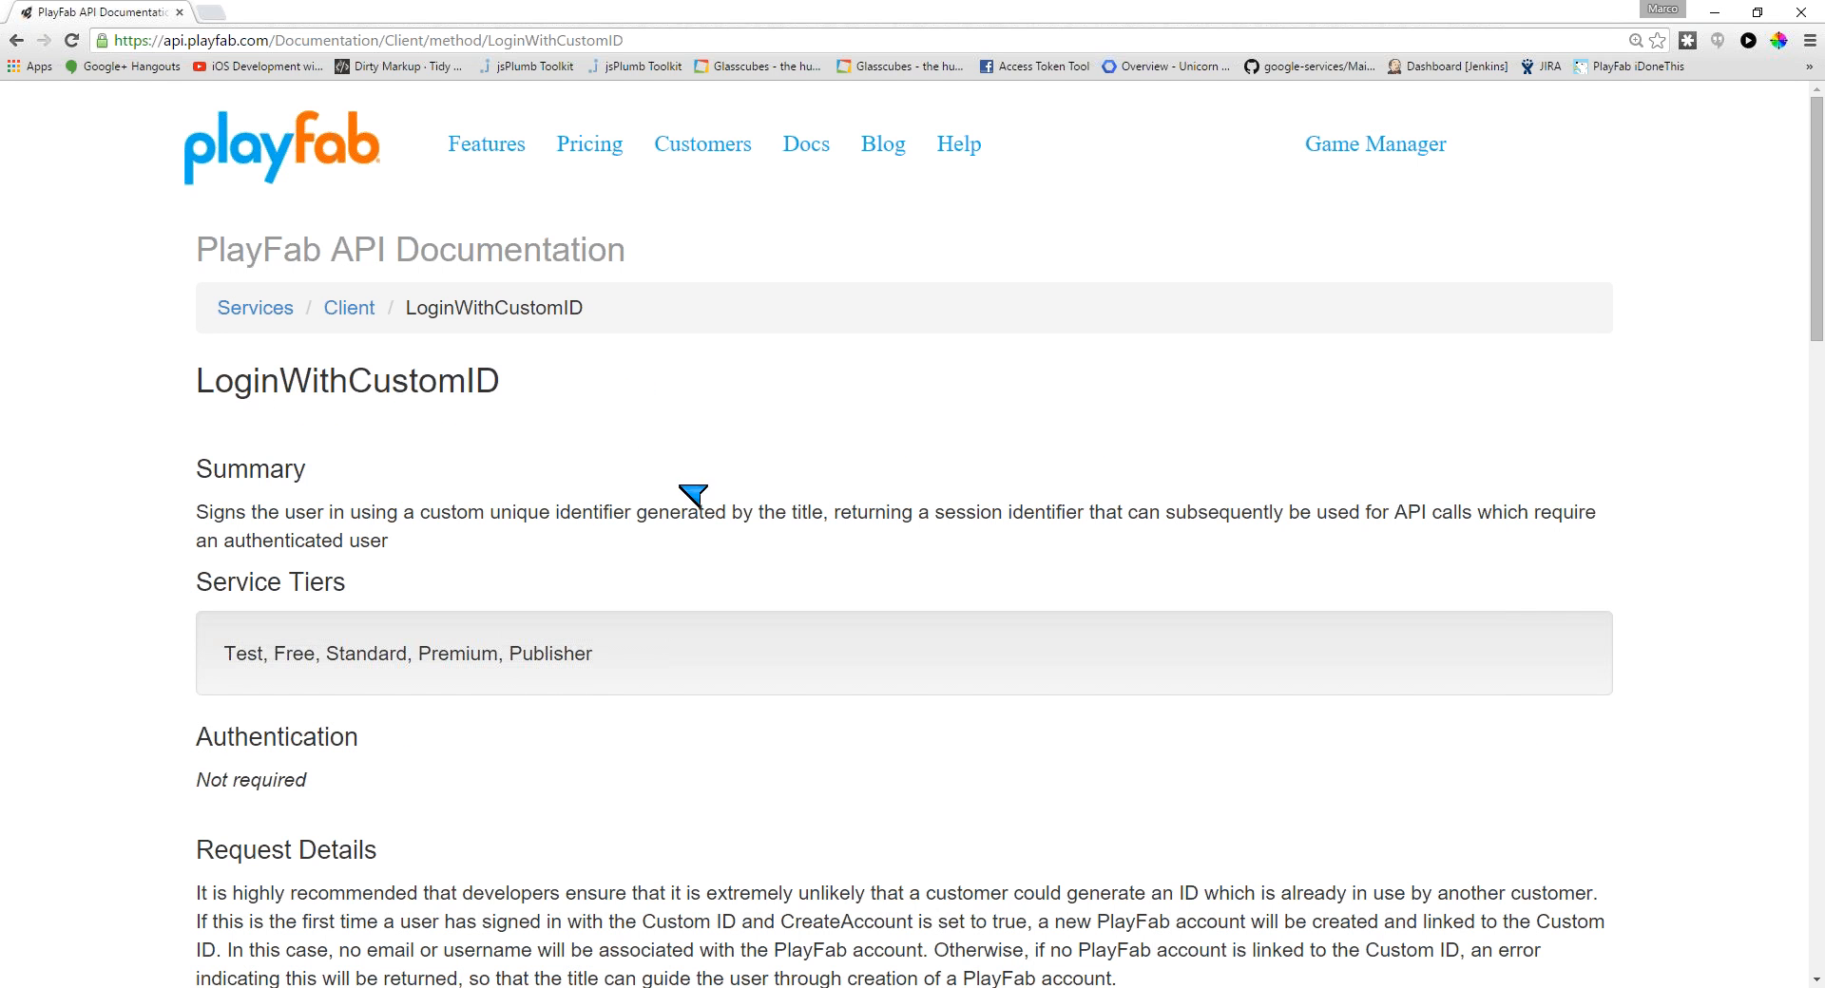
scroll(716, 566, down, 5)
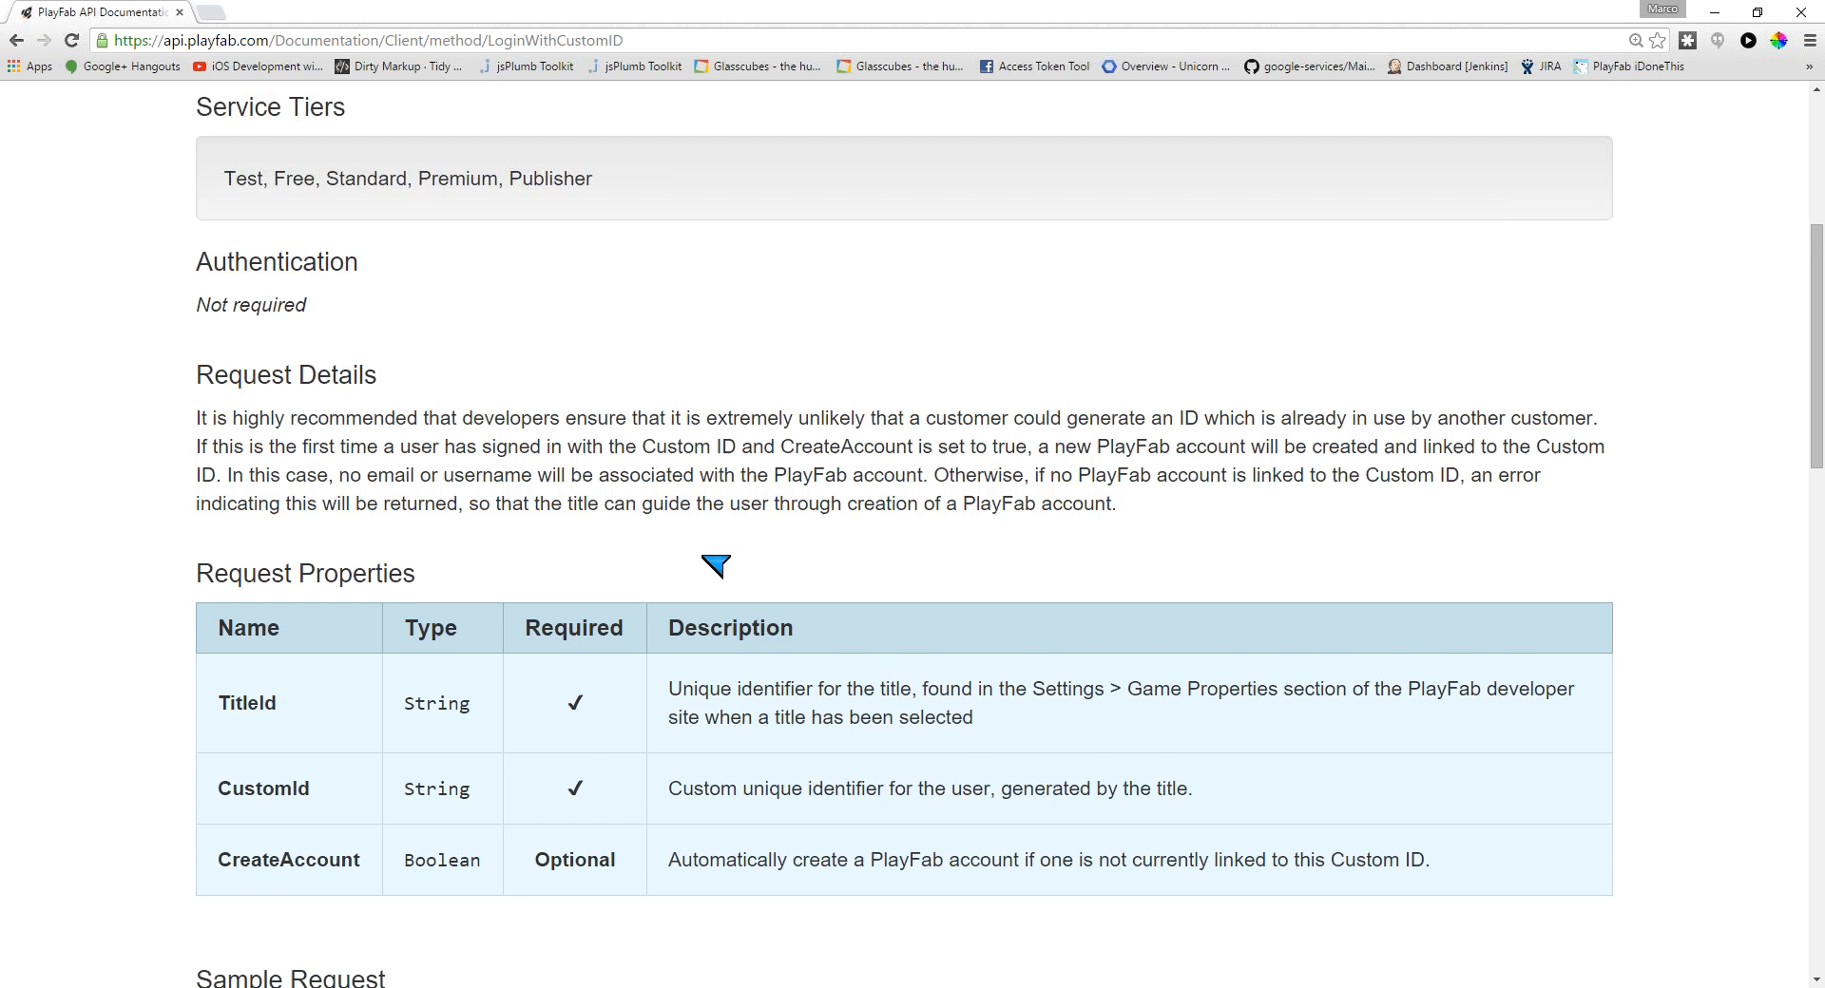
scroll(716, 566, down, 3)
double_click(257, 418)
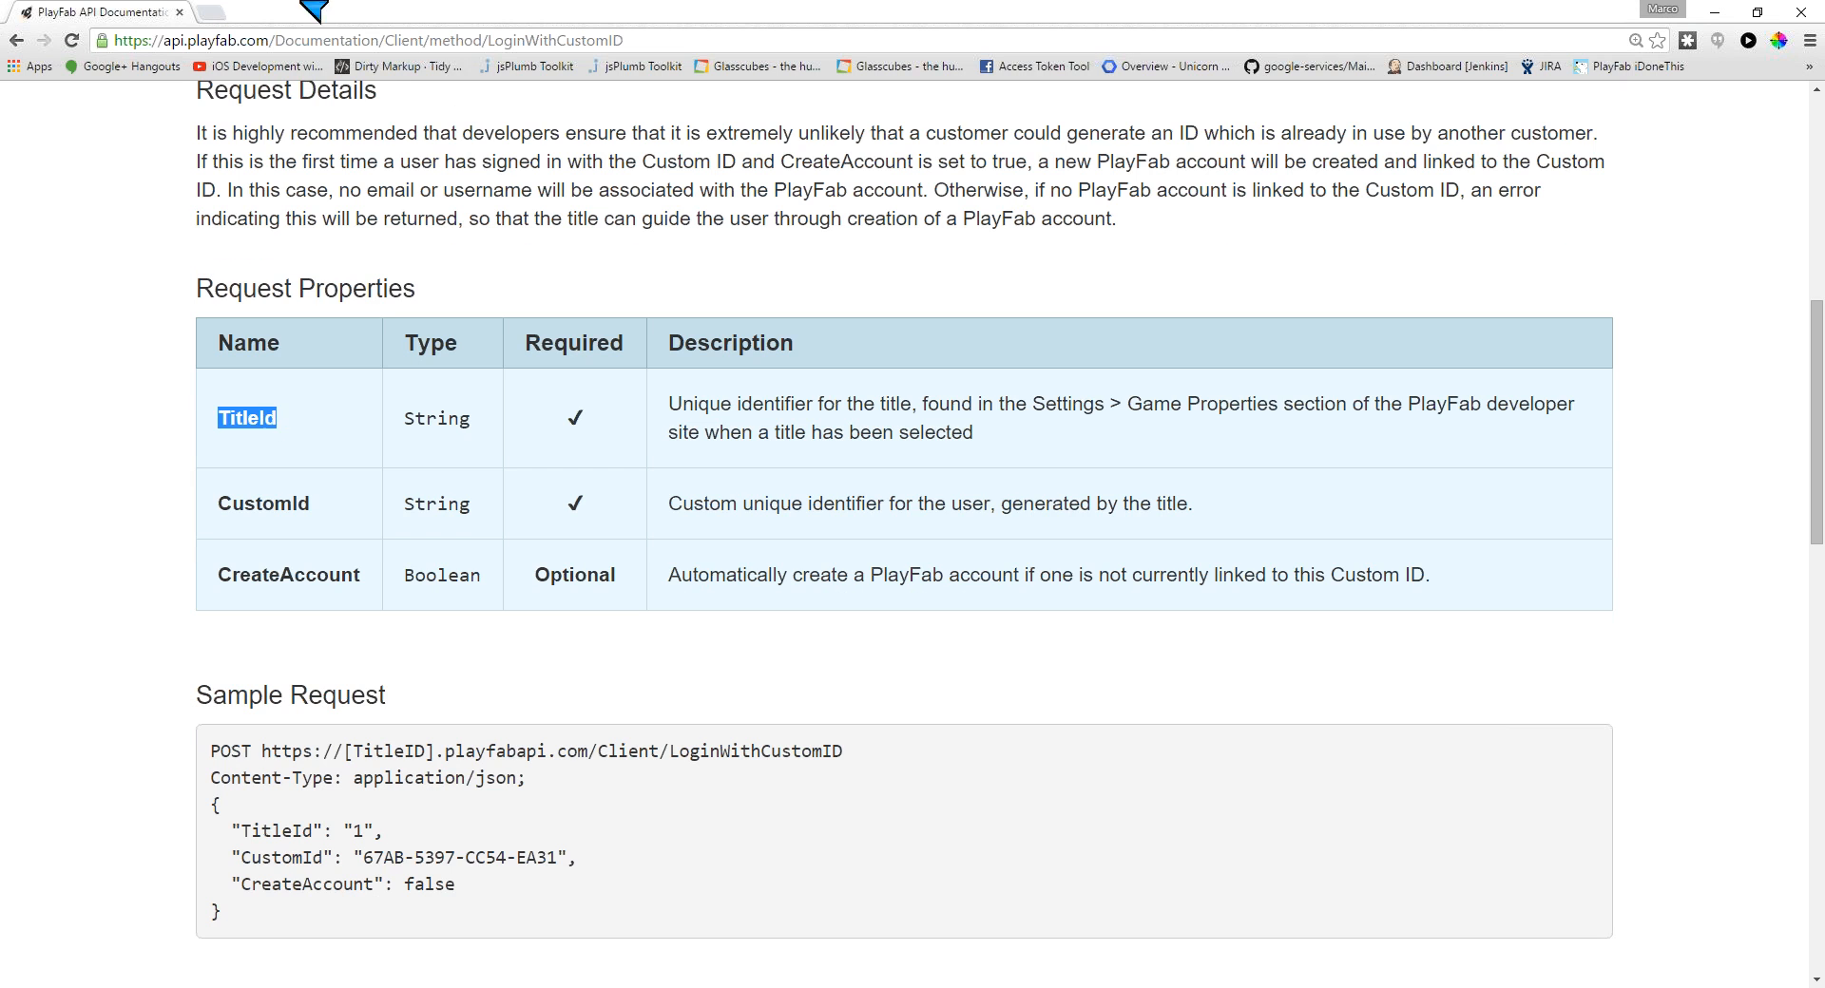
- Bring the PlayFab developer dashboard into the browser window and highlight the Unnamed Title's title ID
click(223, 13)
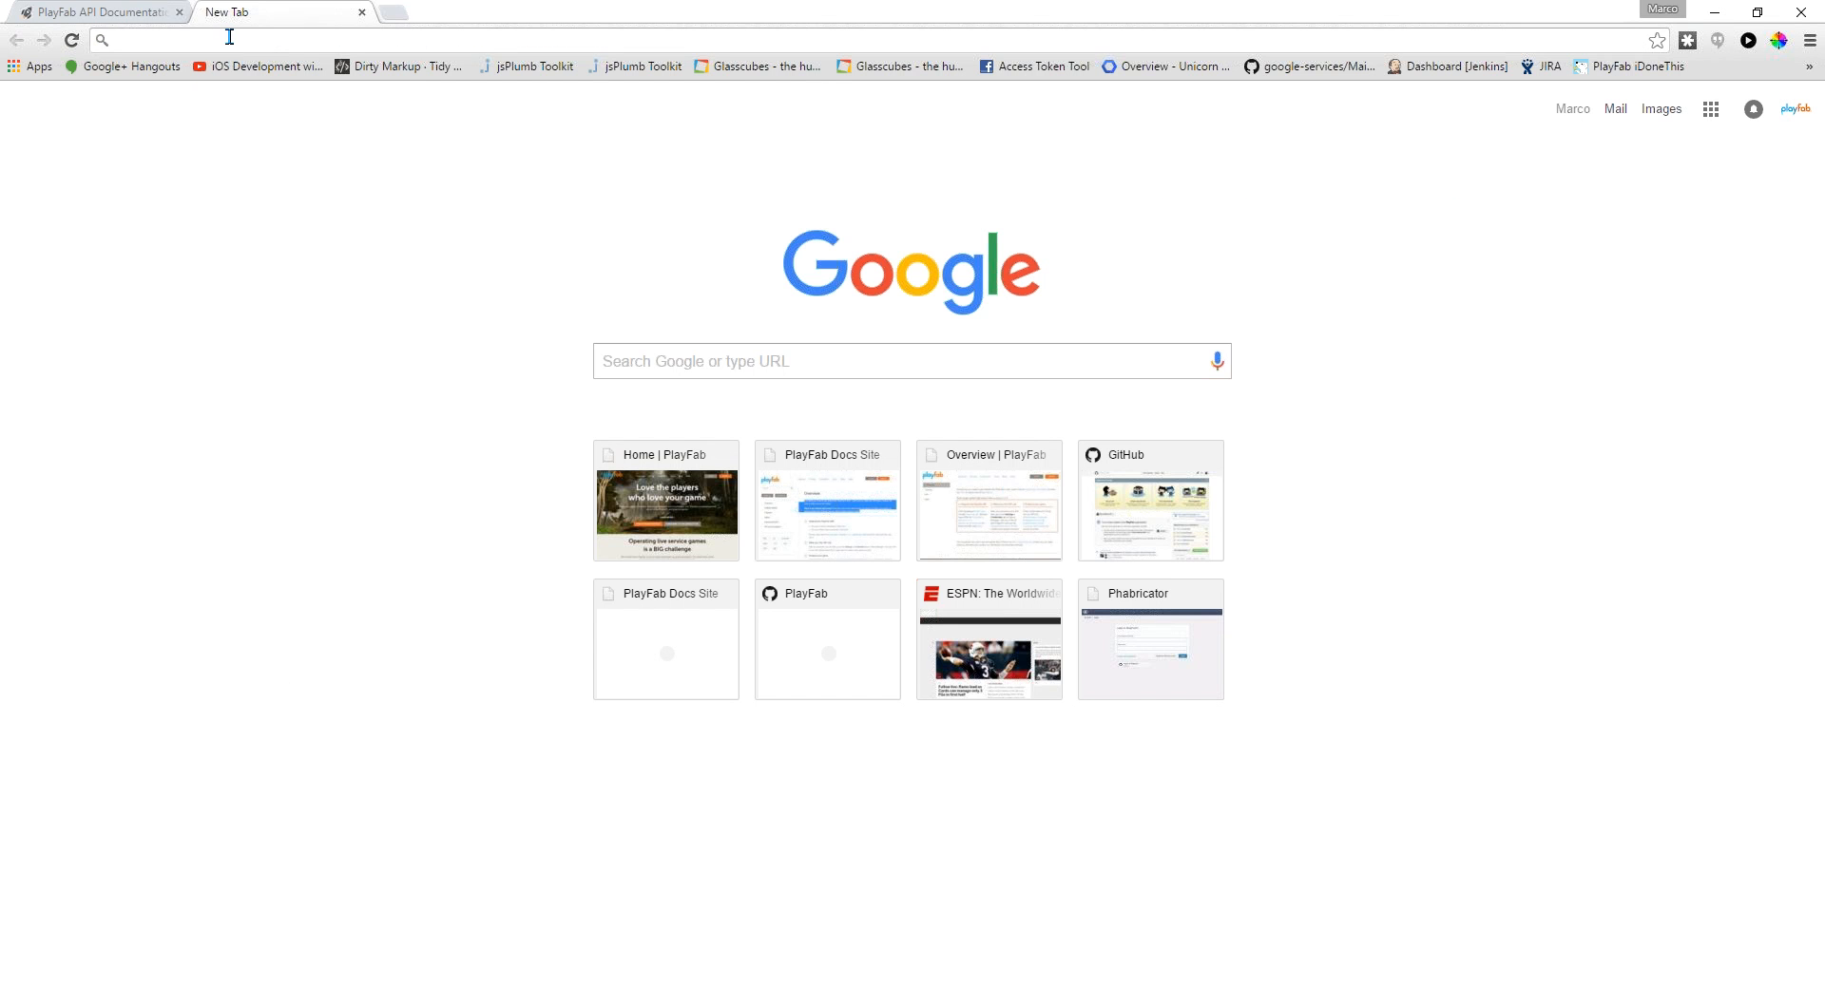
click(361, 13)
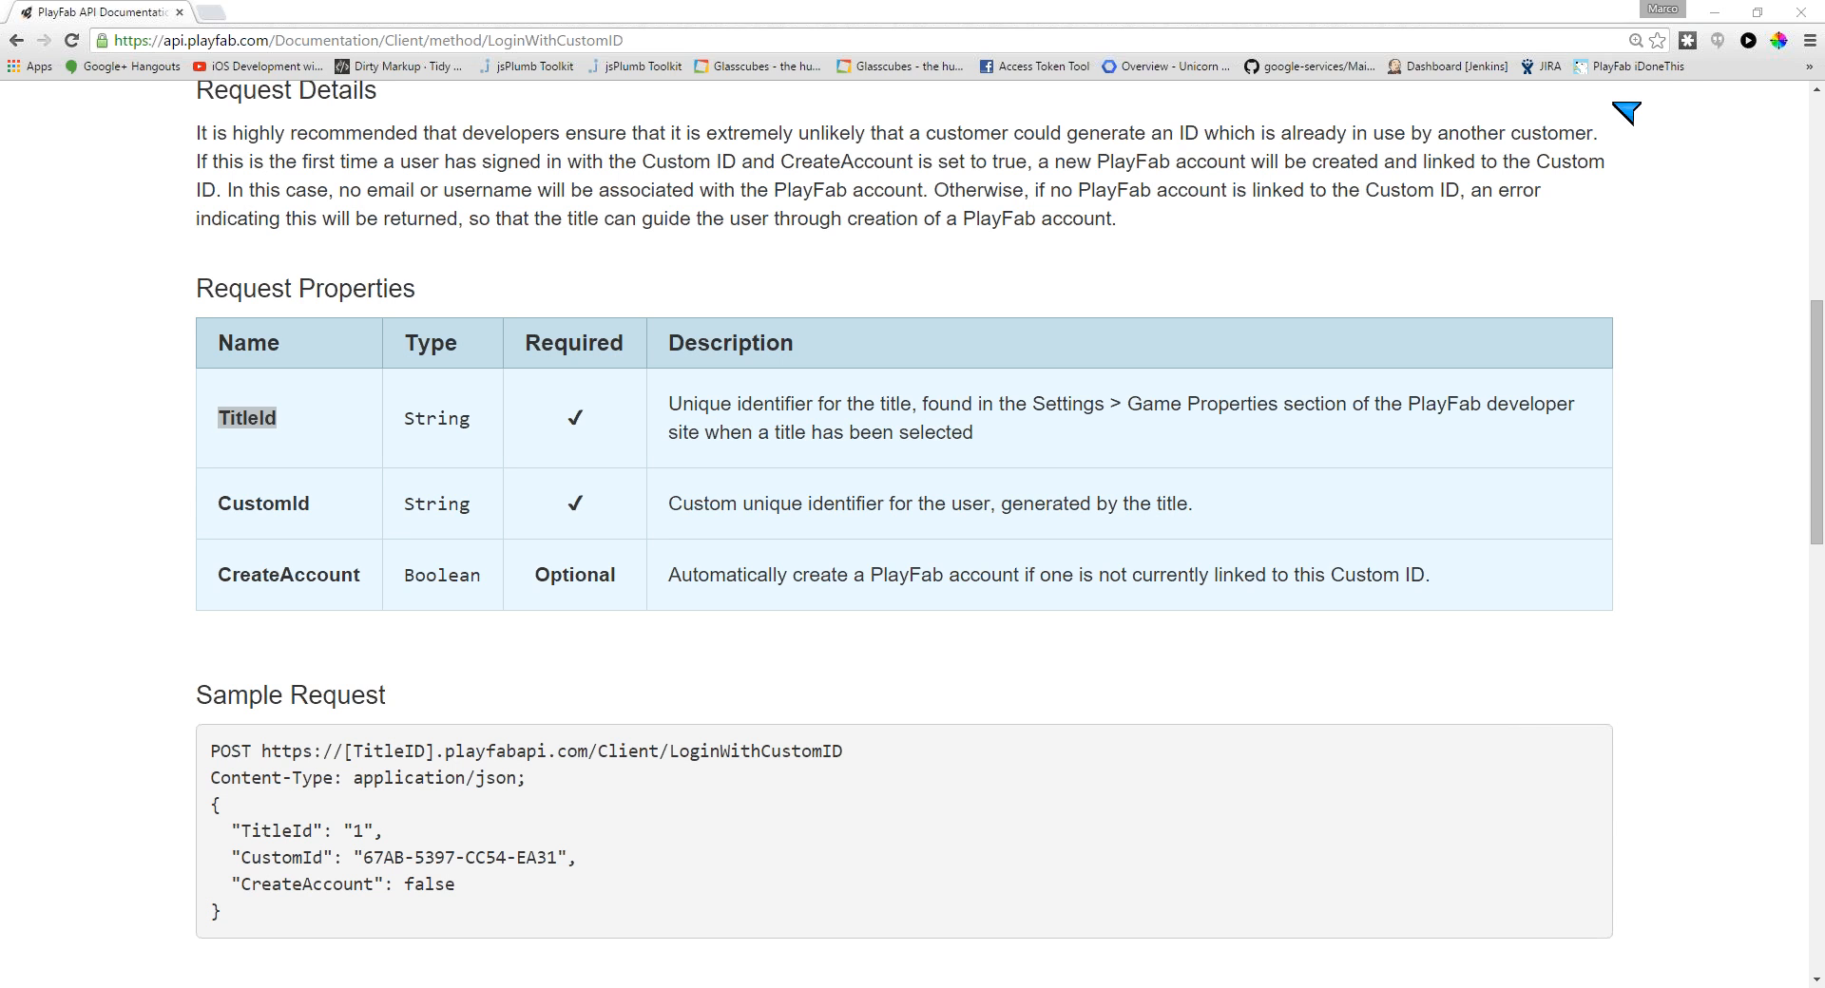
drag(1613, 103, 478, 17)
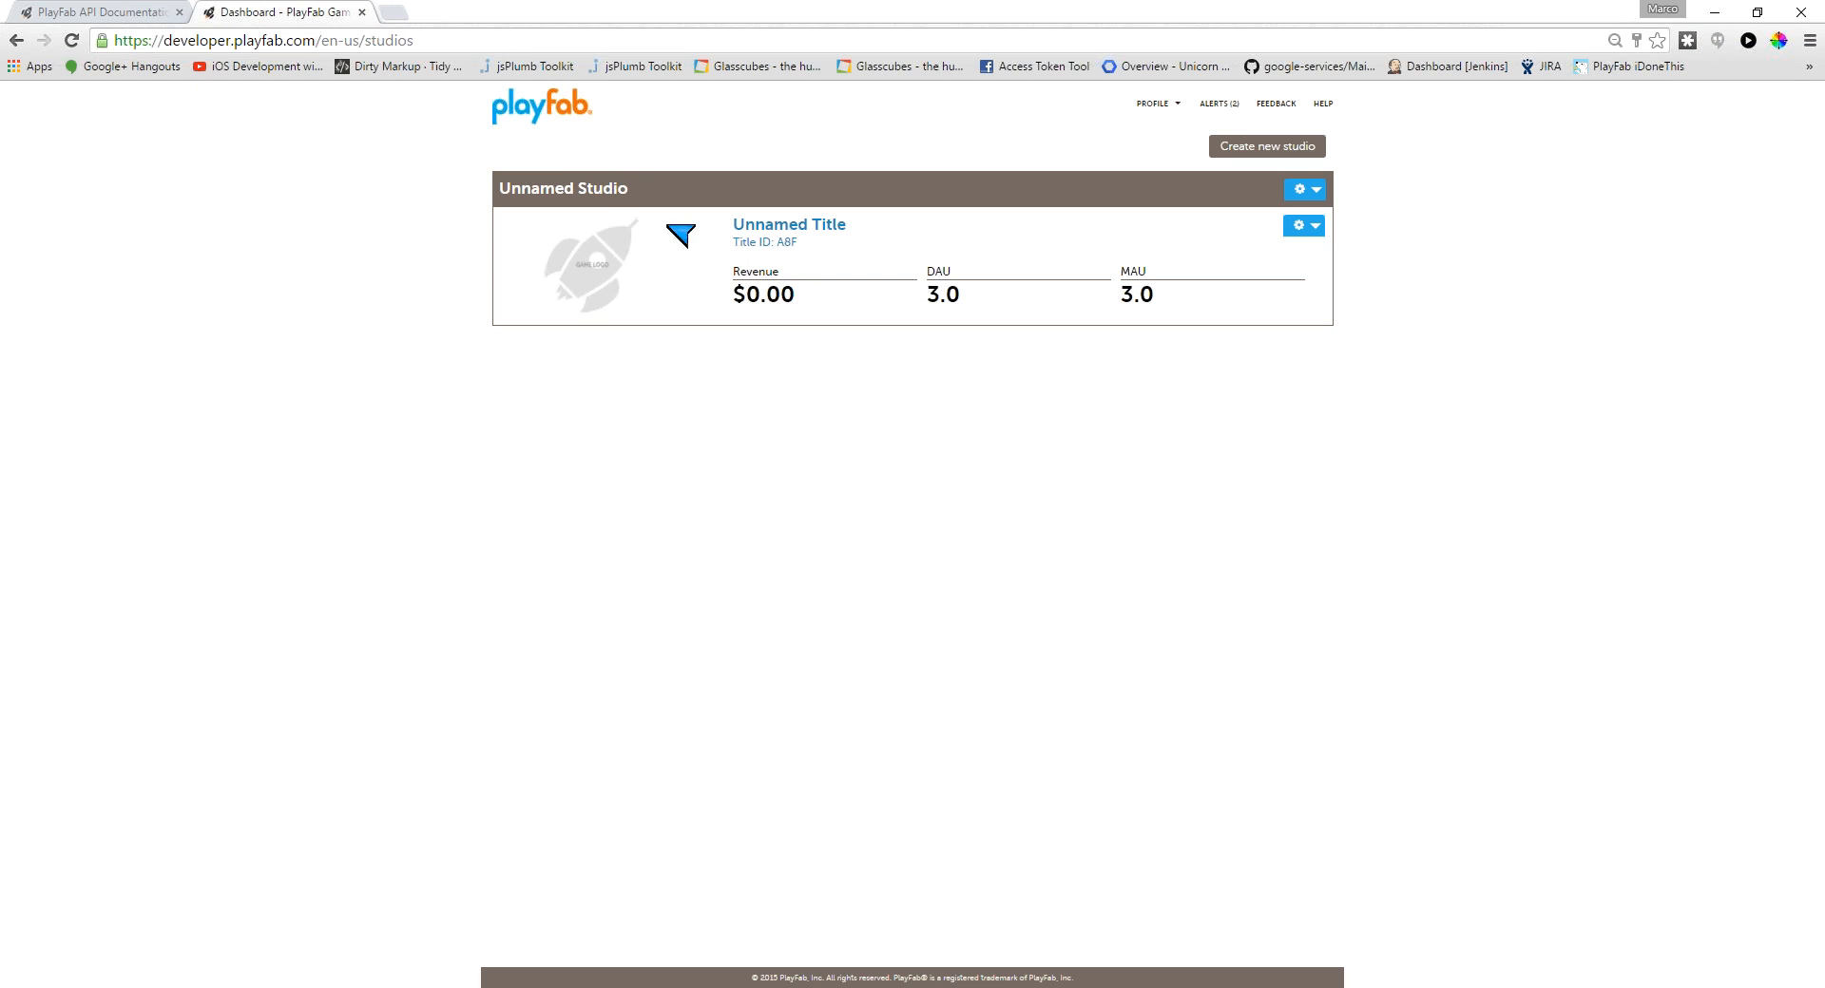
double_click(785, 244)
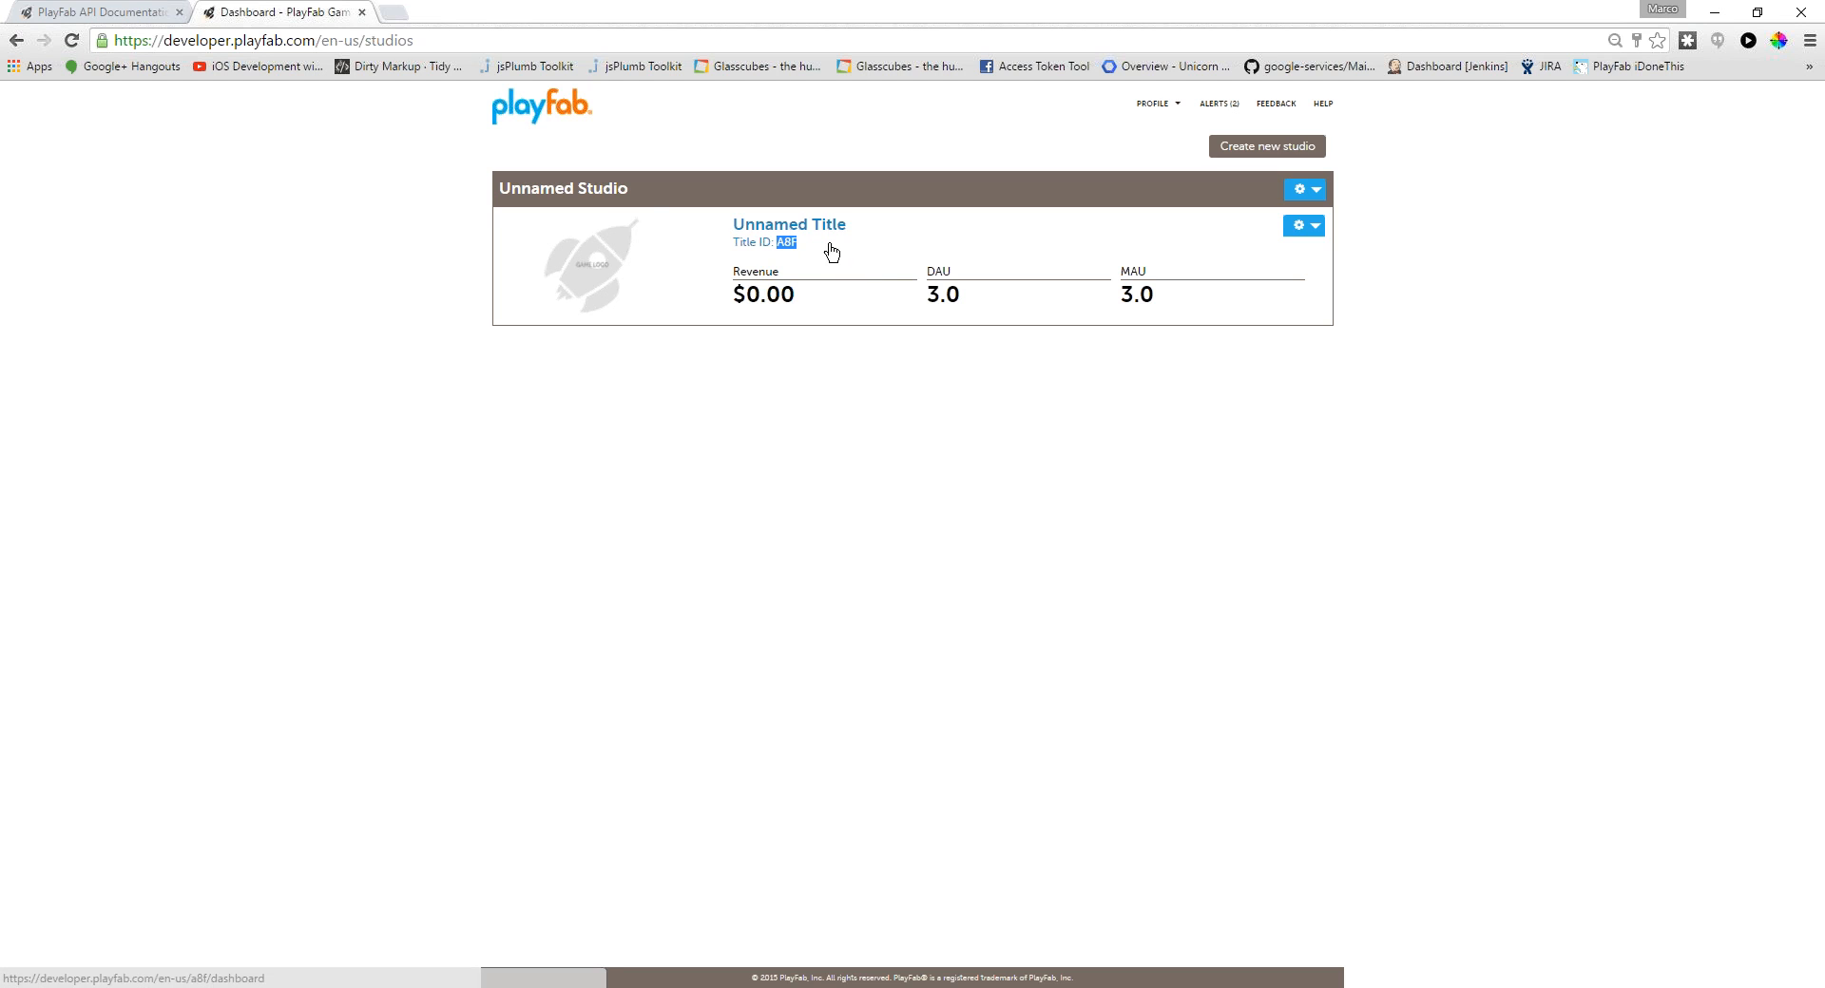
- Move the documentation browser aside and bring up the Player Login flowchart in Lucidchart
drag(320, 9, 392, 105)
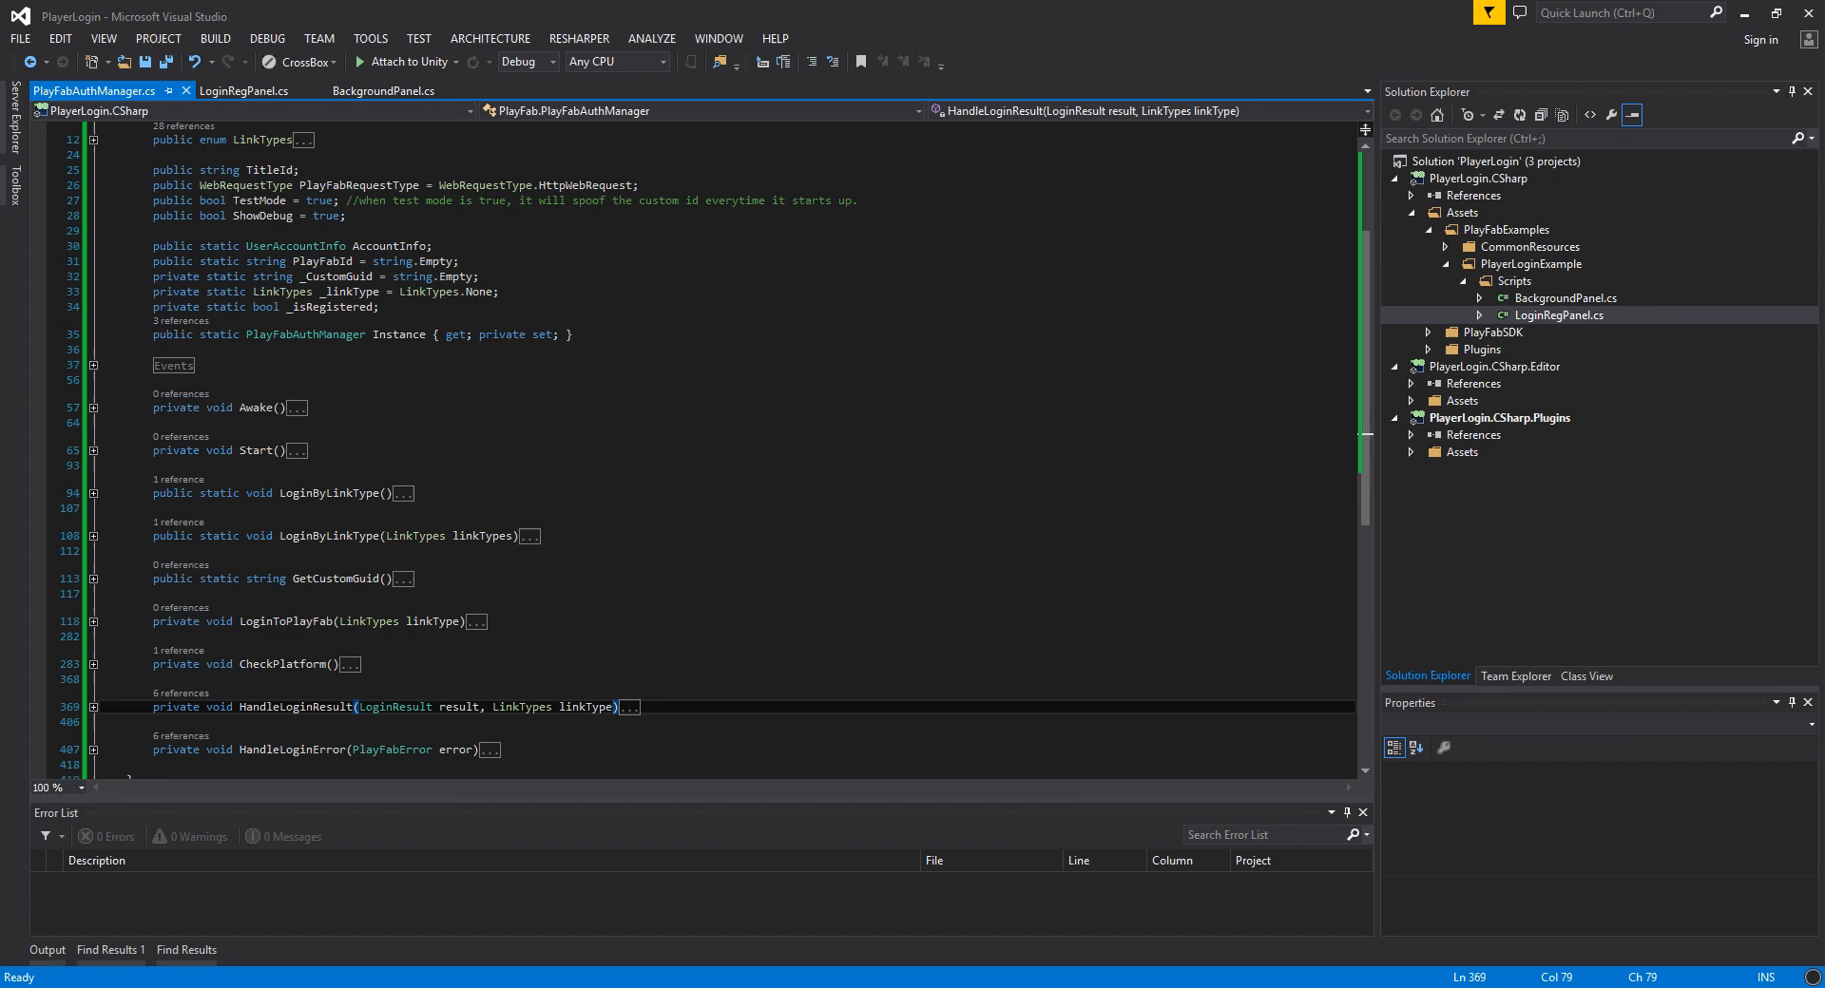
drag(1083, 115, 1093, 2)
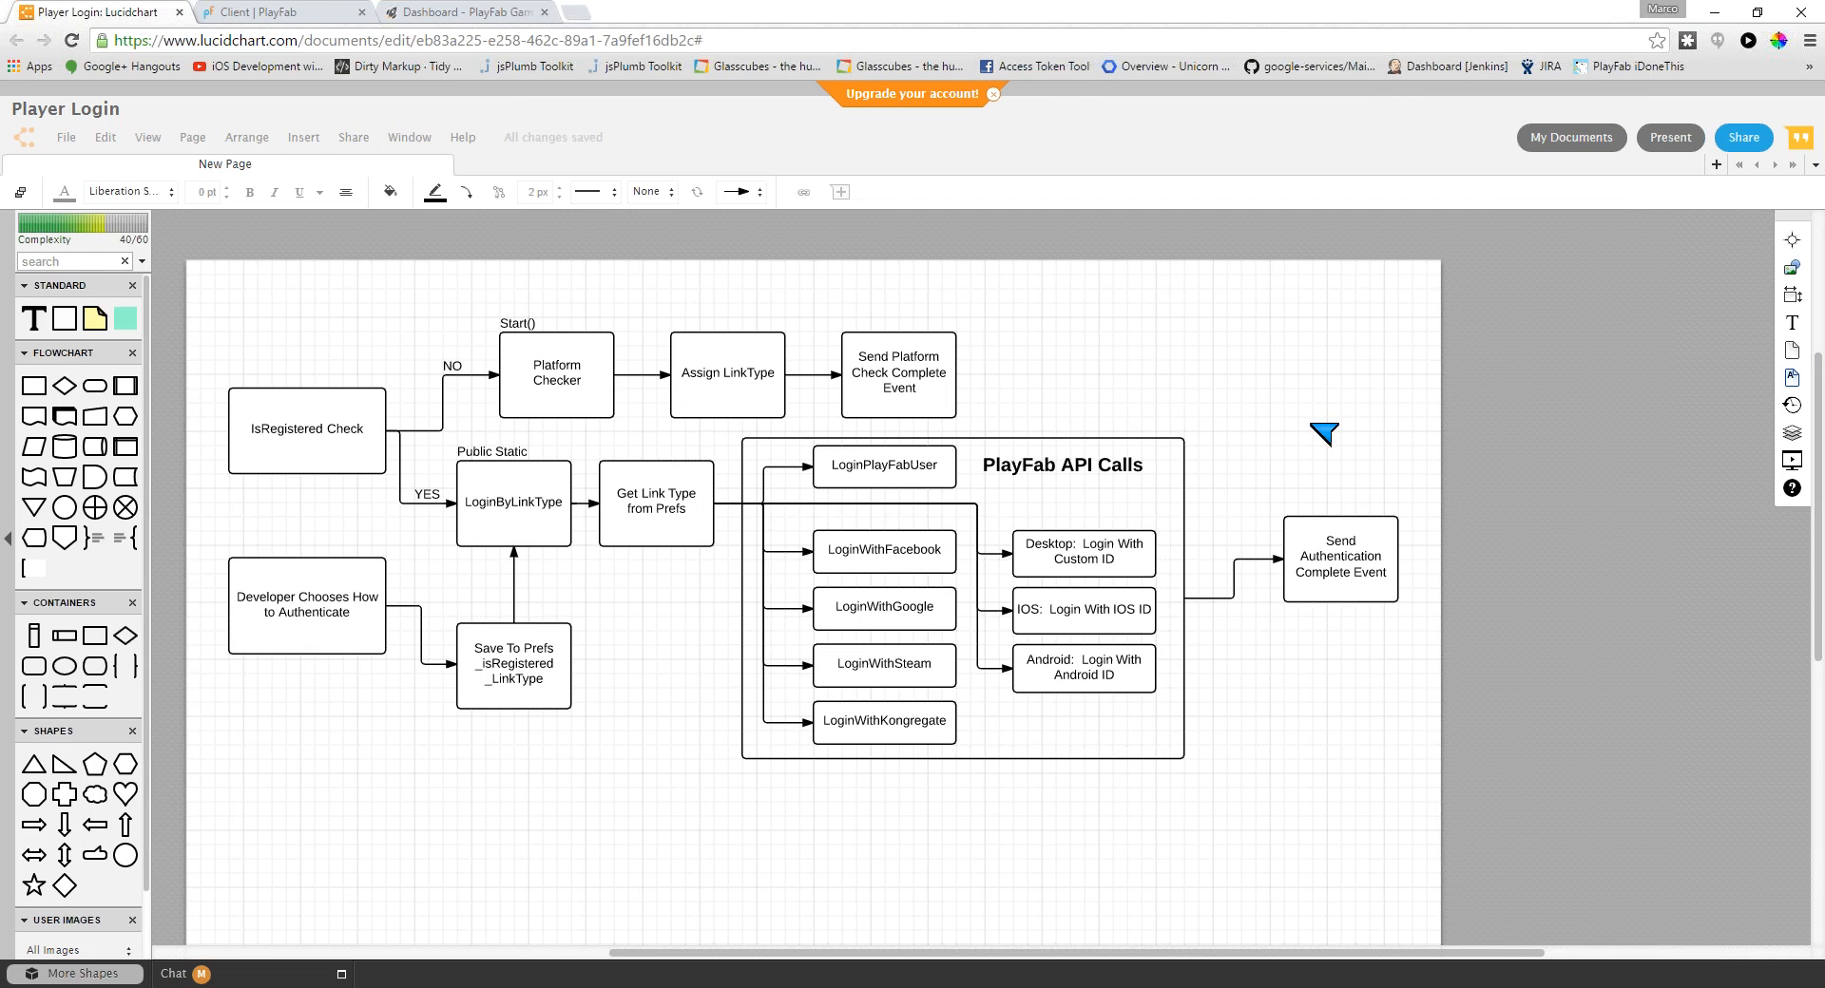